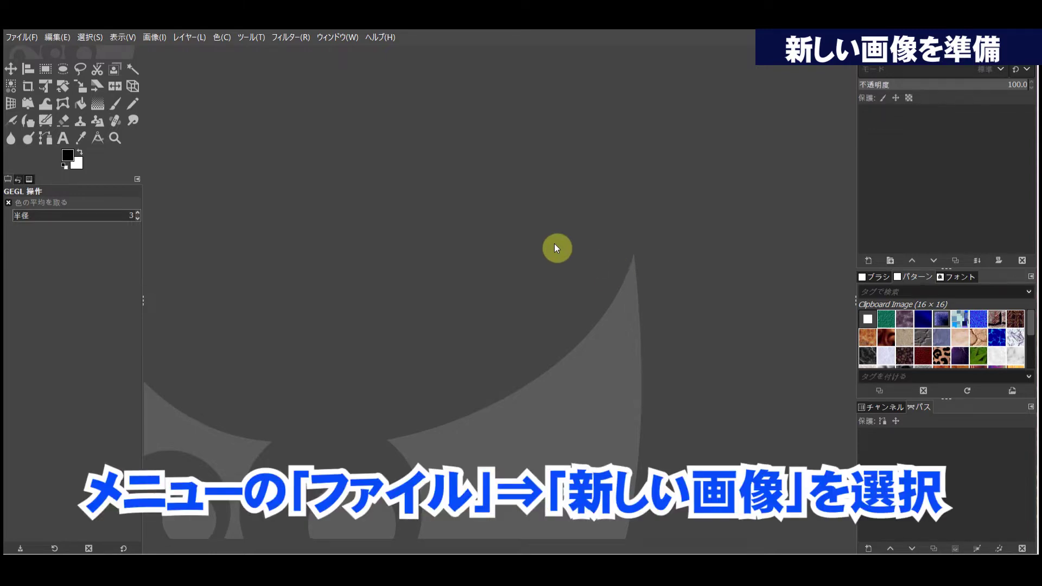
- Create a new 900 × 900 px image with a white fill
left_click(24, 34)
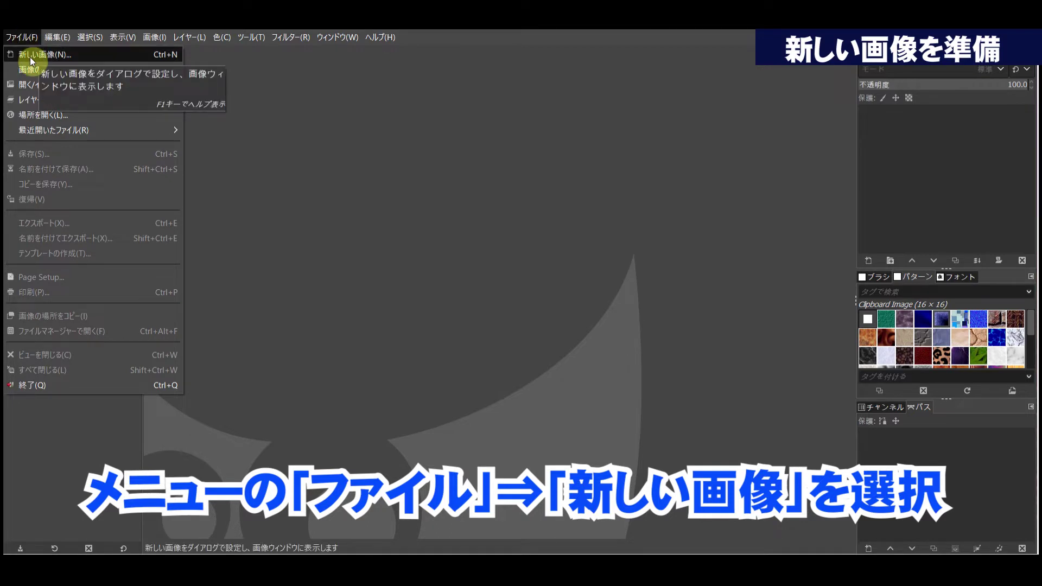
left_click(31, 57)
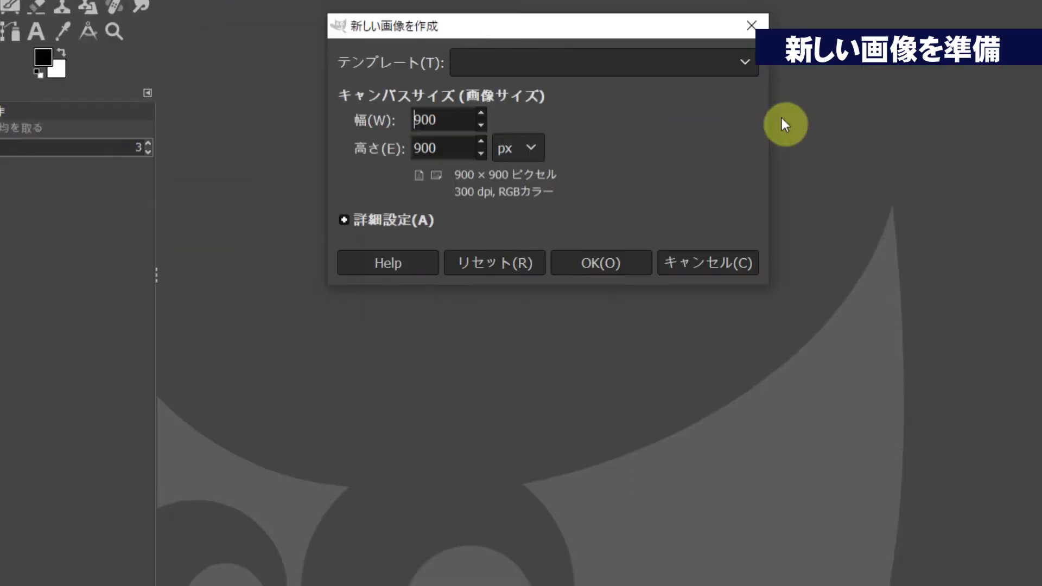
left_click(458, 123)
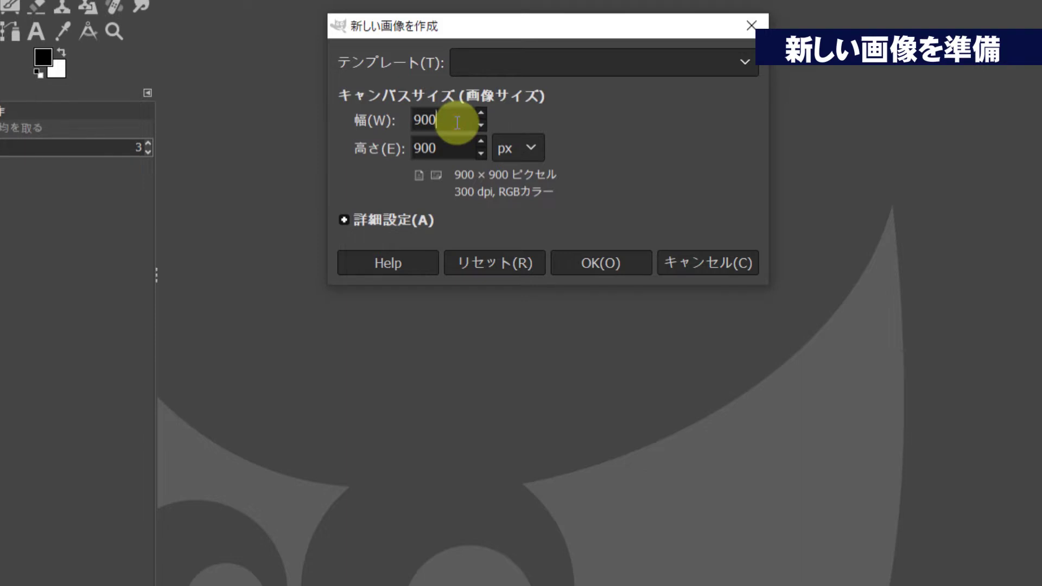
left_click_drag(457, 122, 407, 117)
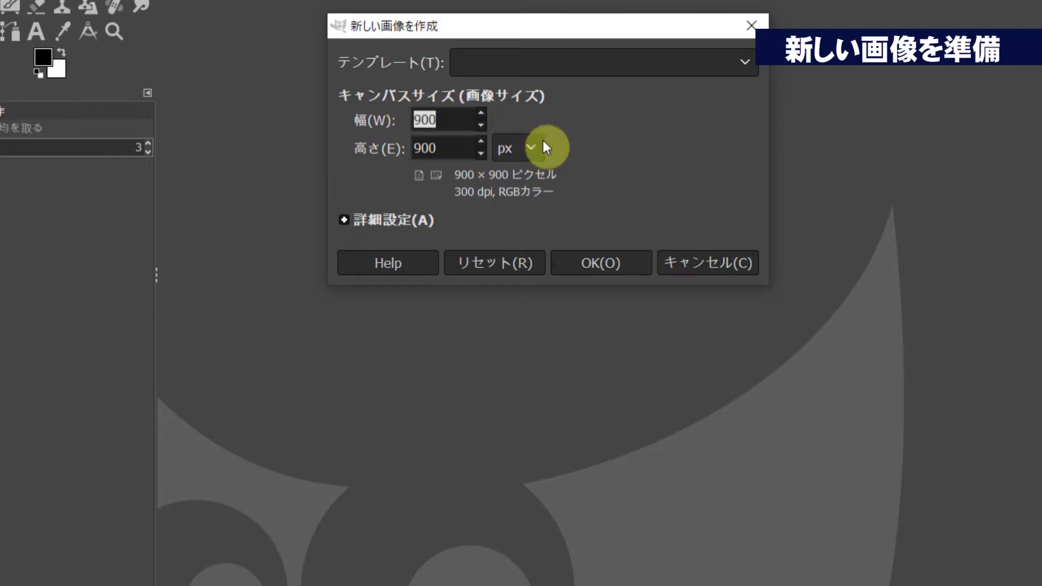
left_click(461, 148)
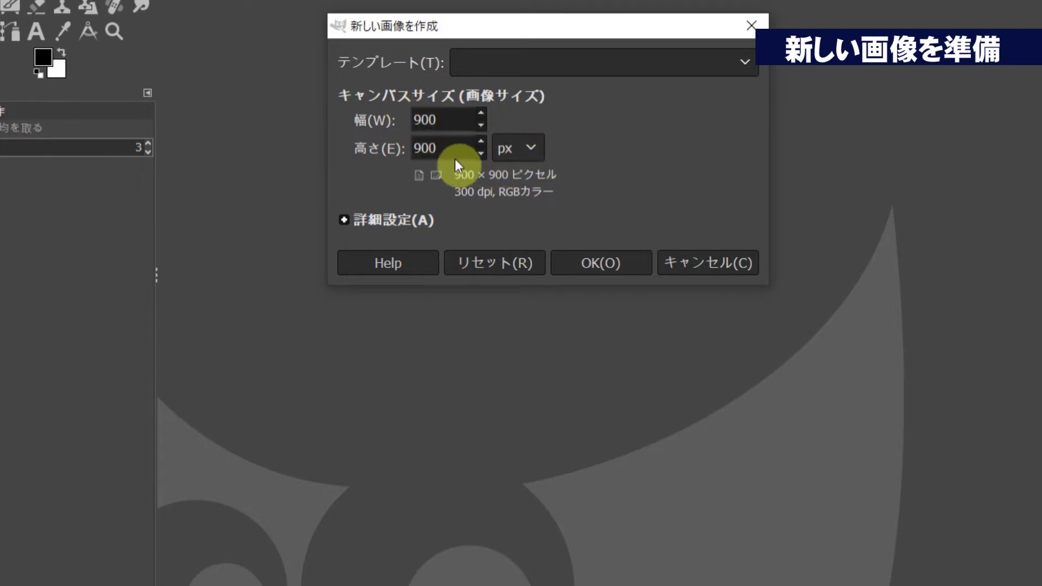
left_click_drag(461, 148, 400, 142)
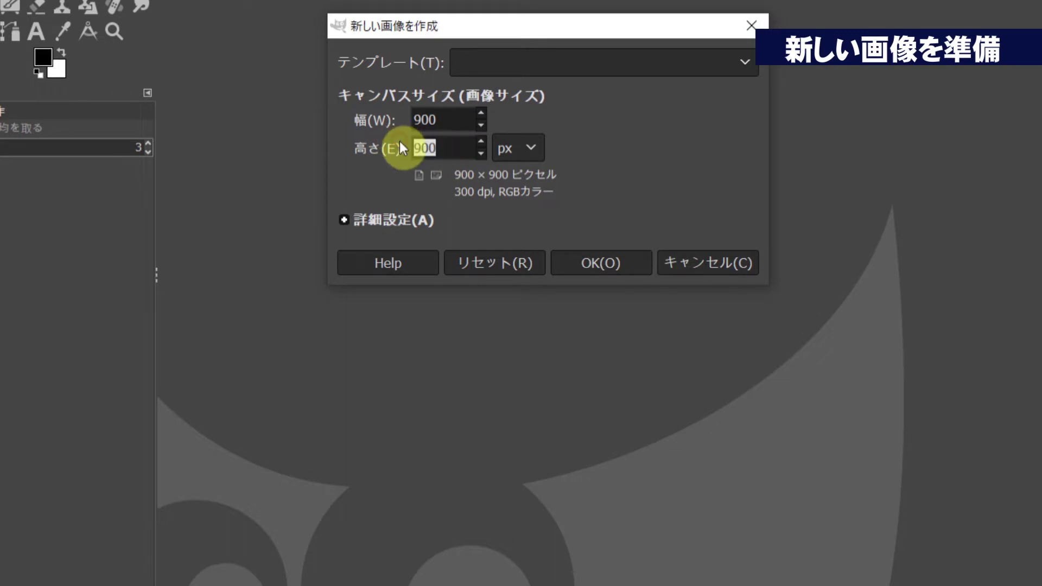
left_click(344, 220)
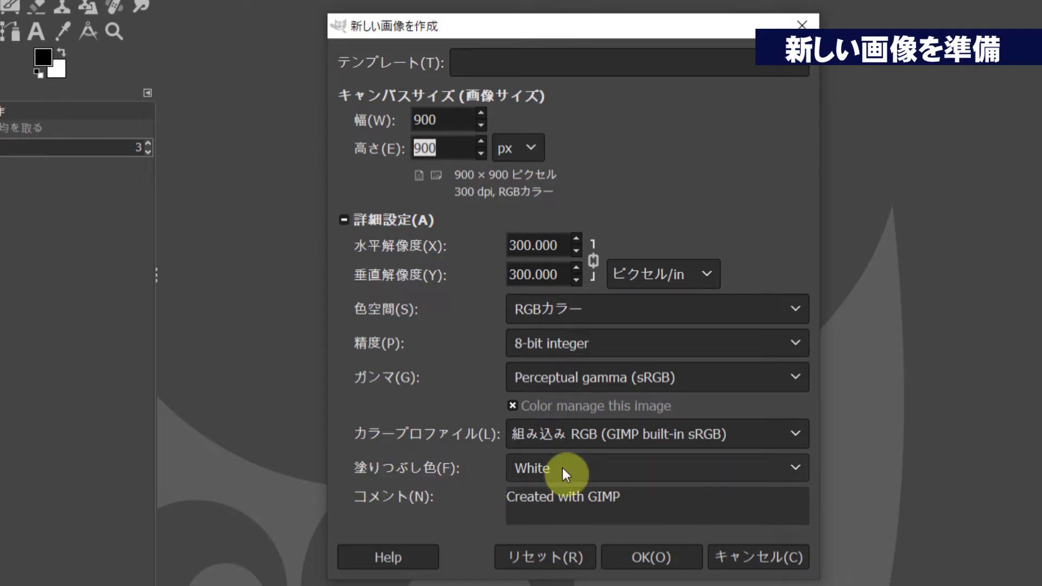
left_click(654, 558)
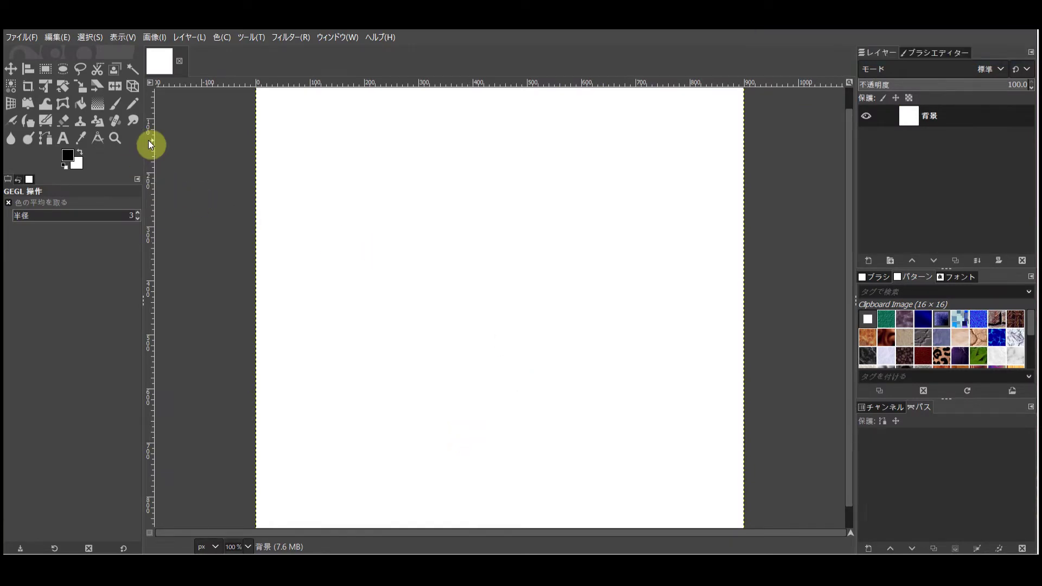
left_click(63, 138)
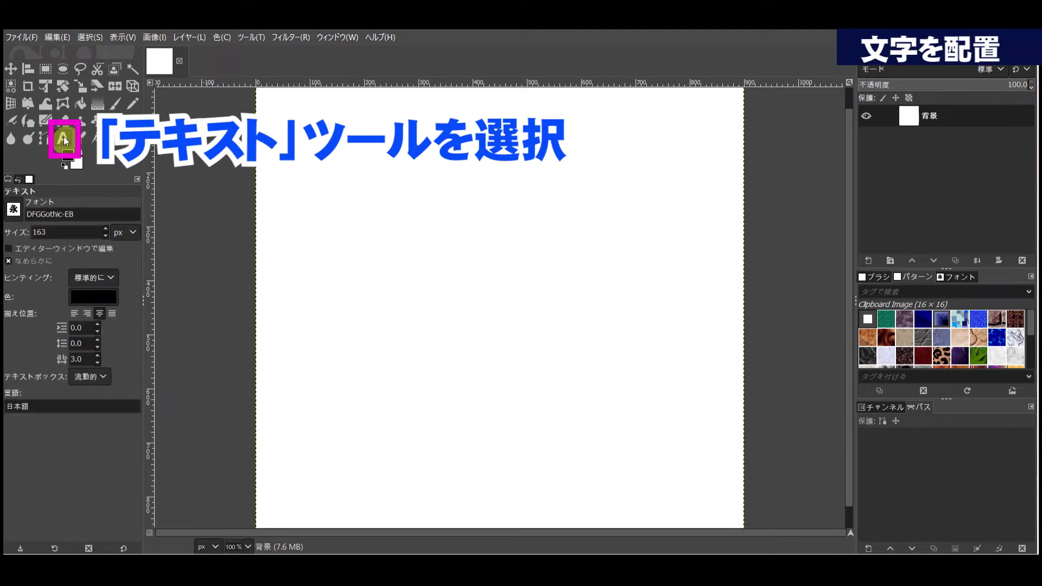
- Add the text '50%OFF!' near the canvas top, coloured red (ff0000)
left_click(299, 133)
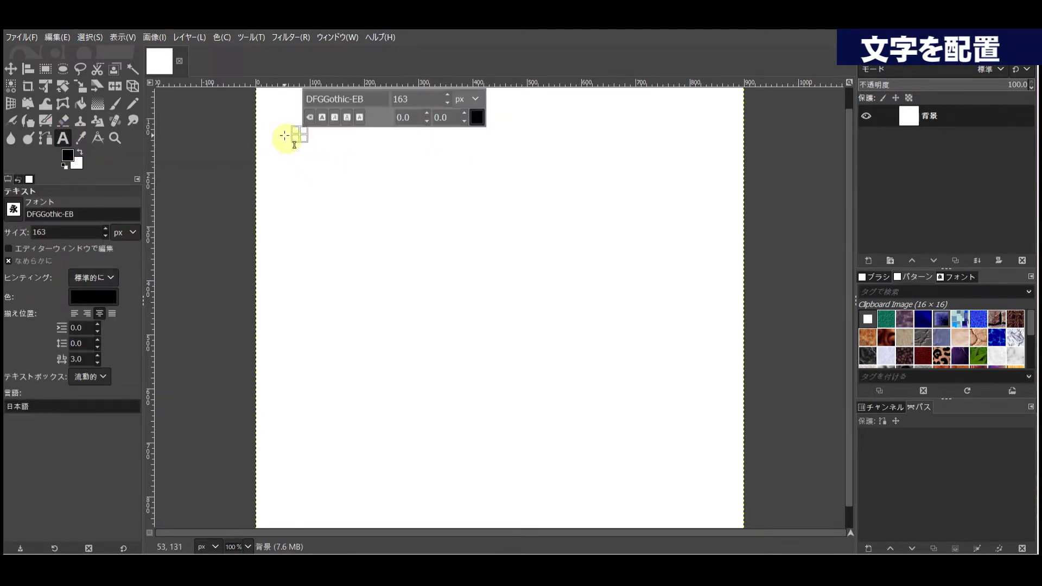
type("50%OFF!")
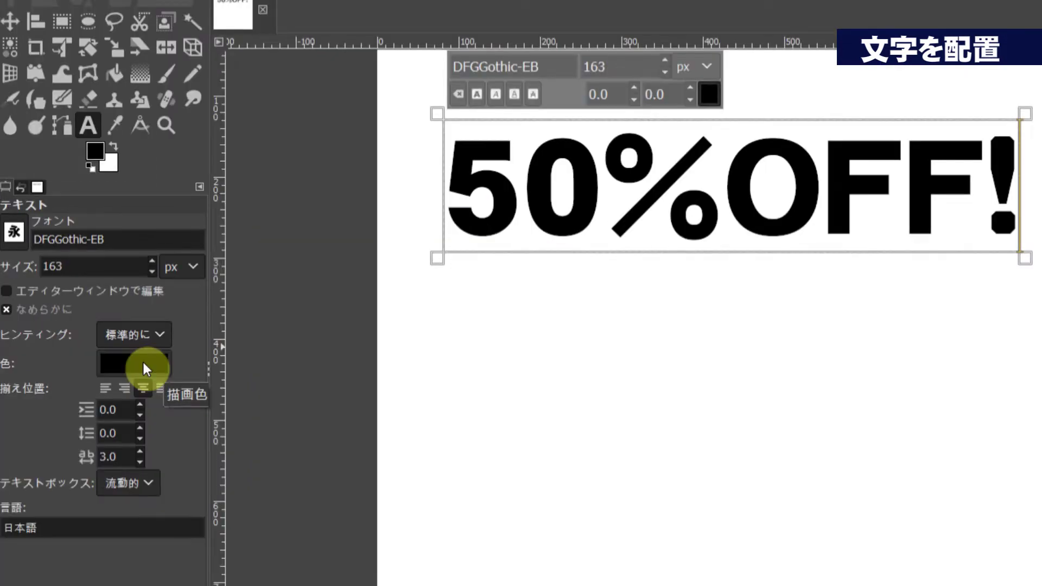
left_click(145, 369)
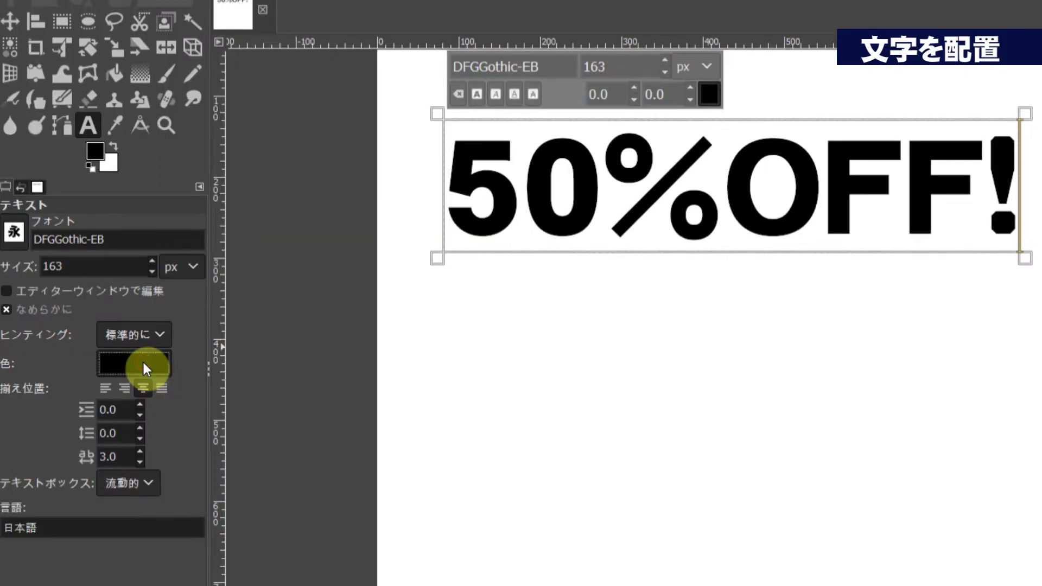
left_click_drag(350, 281, 359, 281)
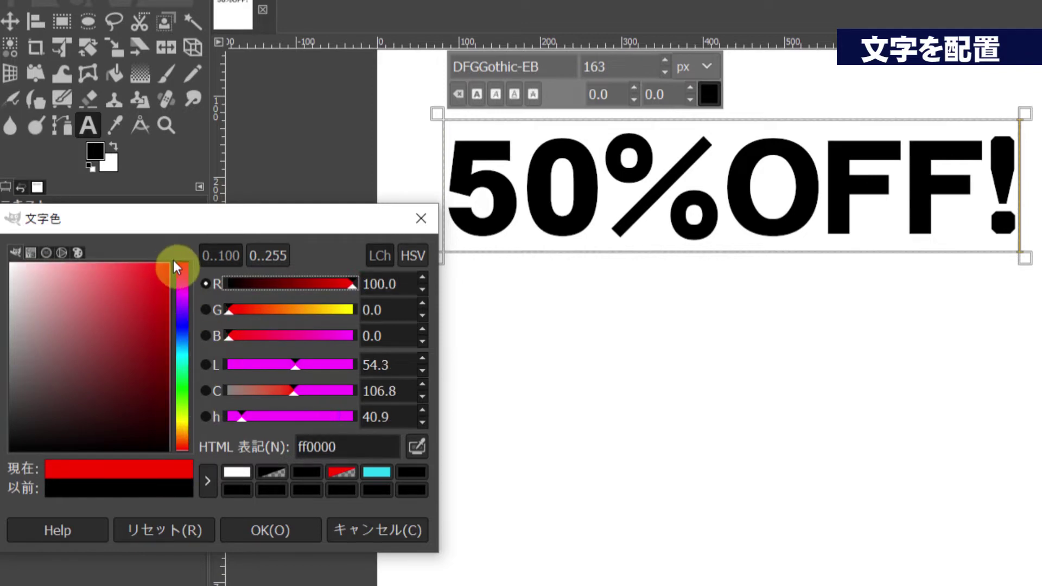
left_click(270, 531)
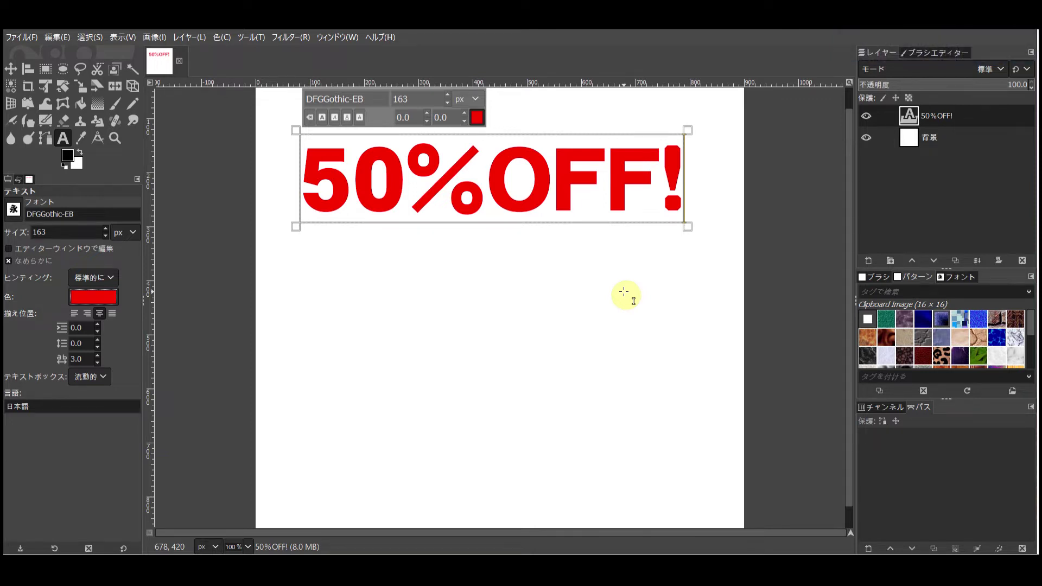
left_click(293, 38)
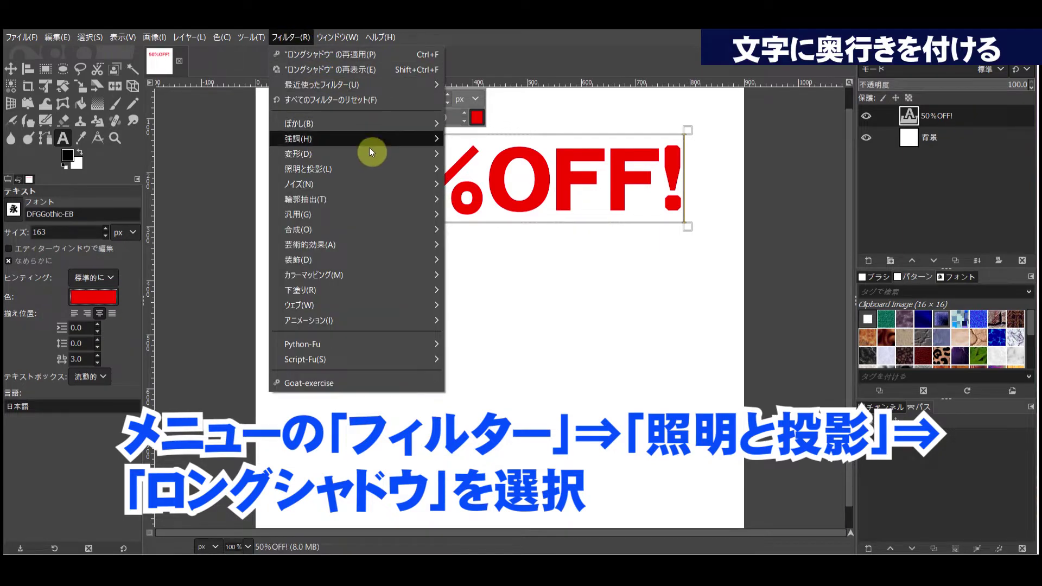
mouse_move(310, 168)
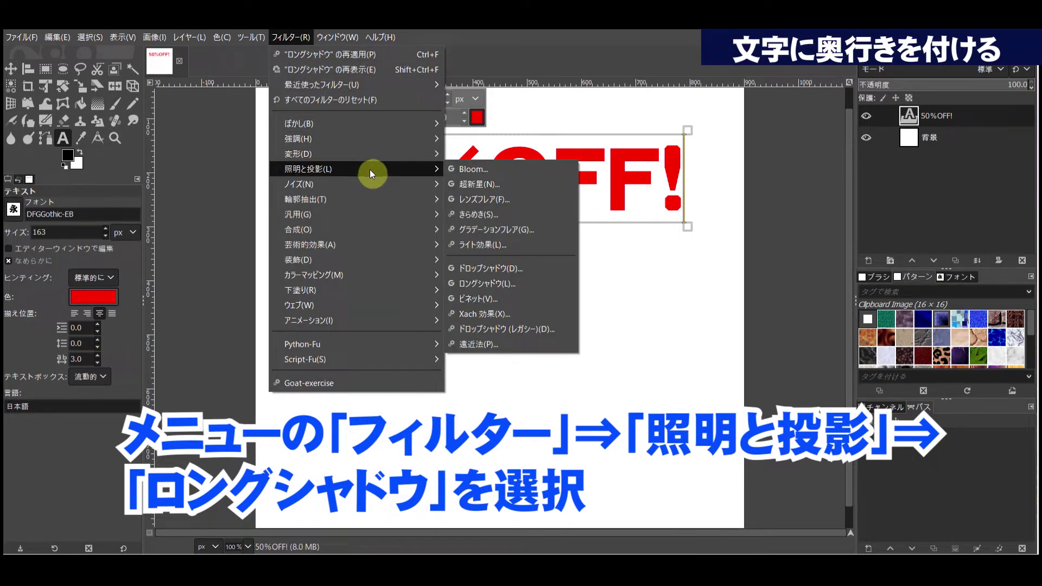
- Apply a dark grey Long Shadow with angle 56.92 and length 65.5 to the text
left_click(518, 284)
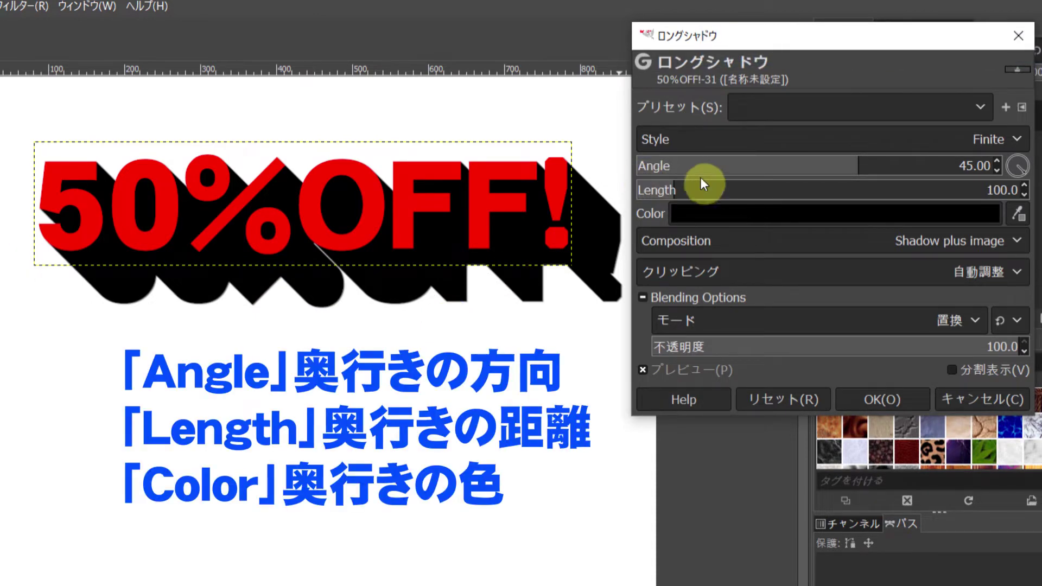
mouse_move(856, 166)
left_mouse_down()
mouse_move(776, 159)
mouse_move(959, 164)
mouse_move(807, 165)
mouse_move(890, 165)
mouse_move(867, 170)
left_mouse_up()
left_click(664, 191)
mouse_move(665, 191)
left_mouse_down()
mouse_move(678, 190)
mouse_move(662, 188)
left_mouse_up()
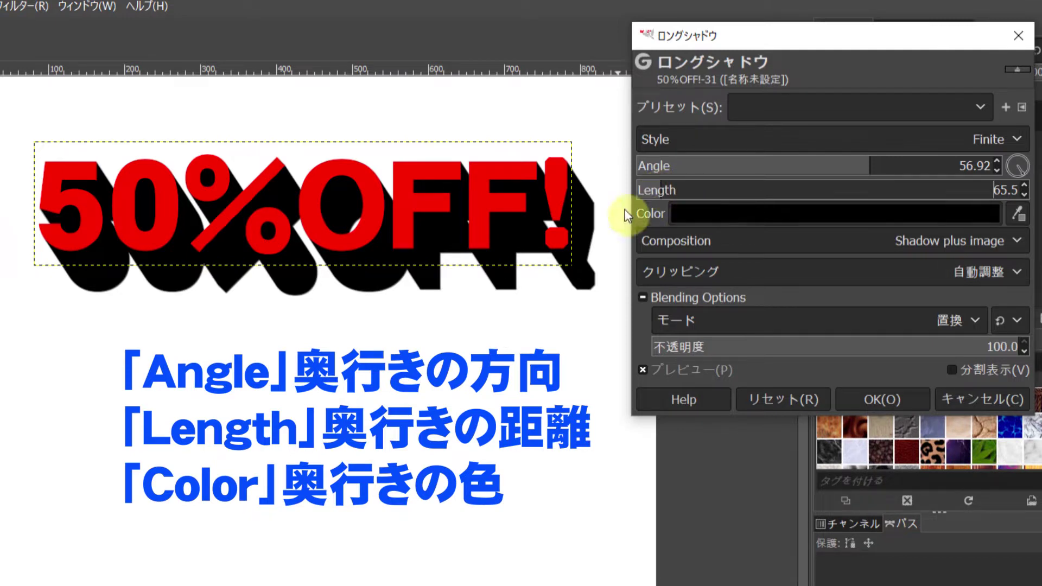
left_click(736, 211)
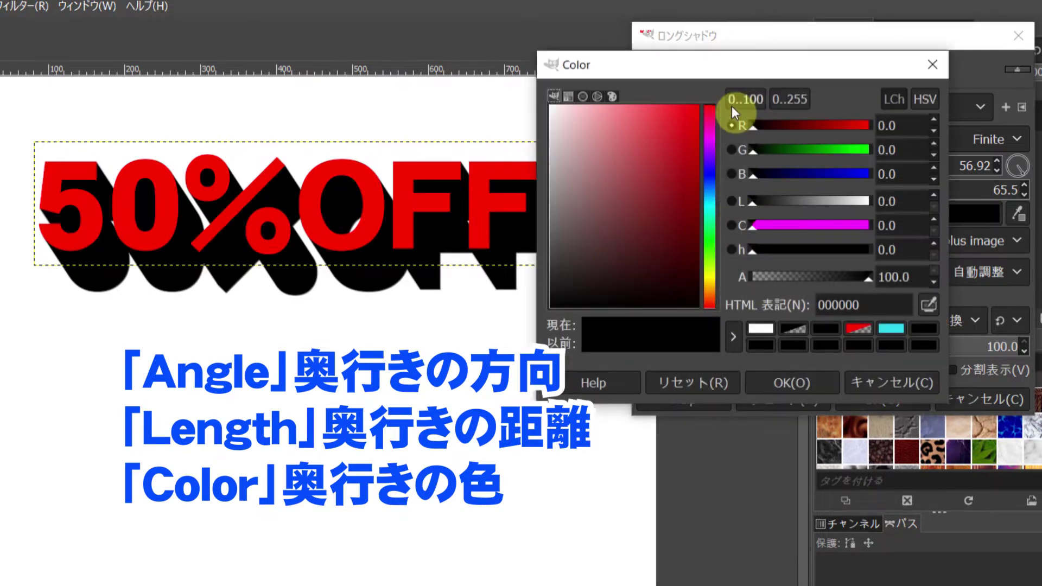
left_click_drag(724, 70, 804, 196)
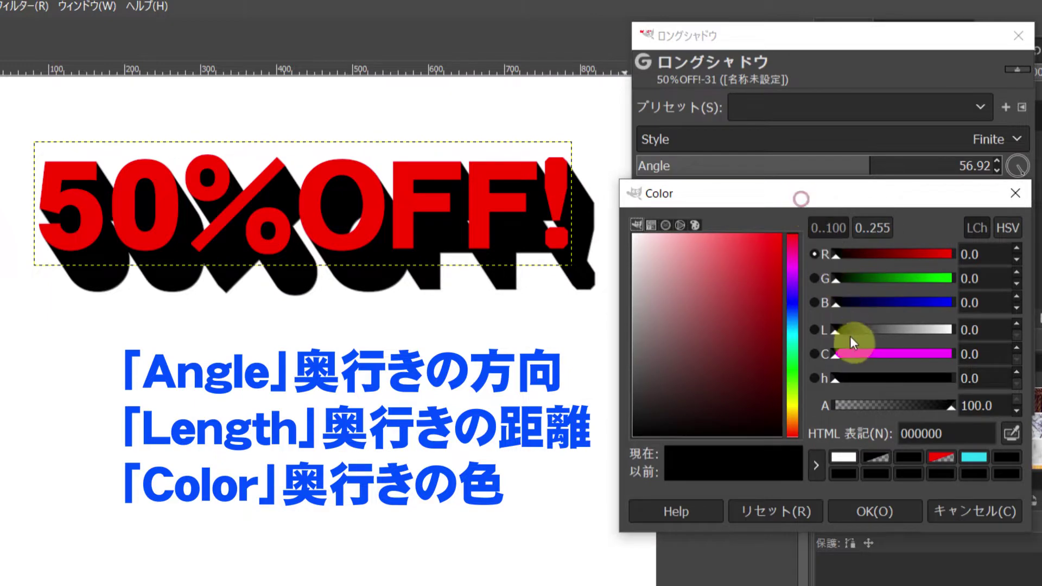
mouse_move(836, 332)
left_mouse_down()
mouse_move(887, 328)
mouse_move(855, 321)
left_mouse_up()
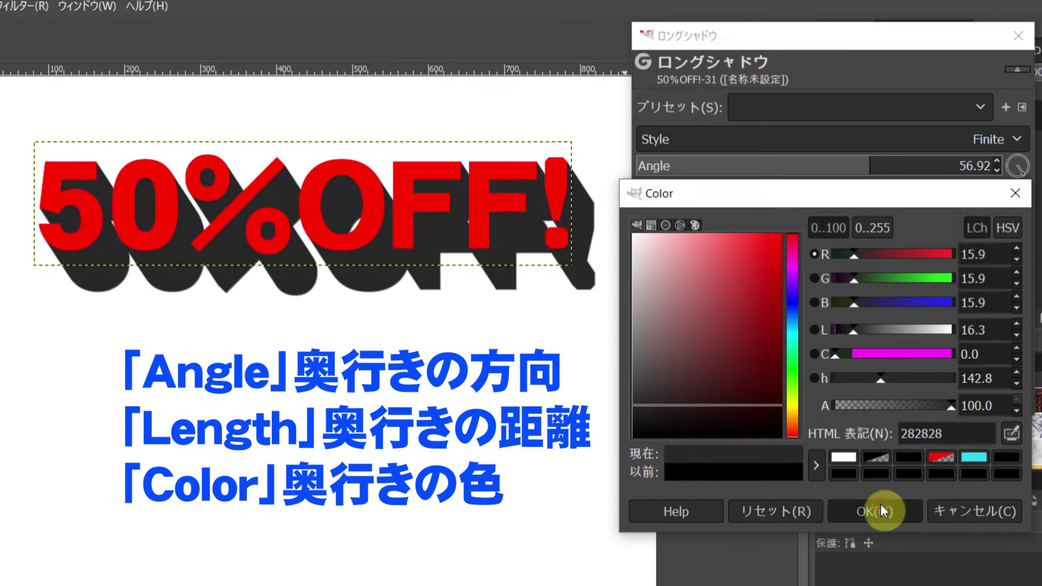
left_click(880, 505)
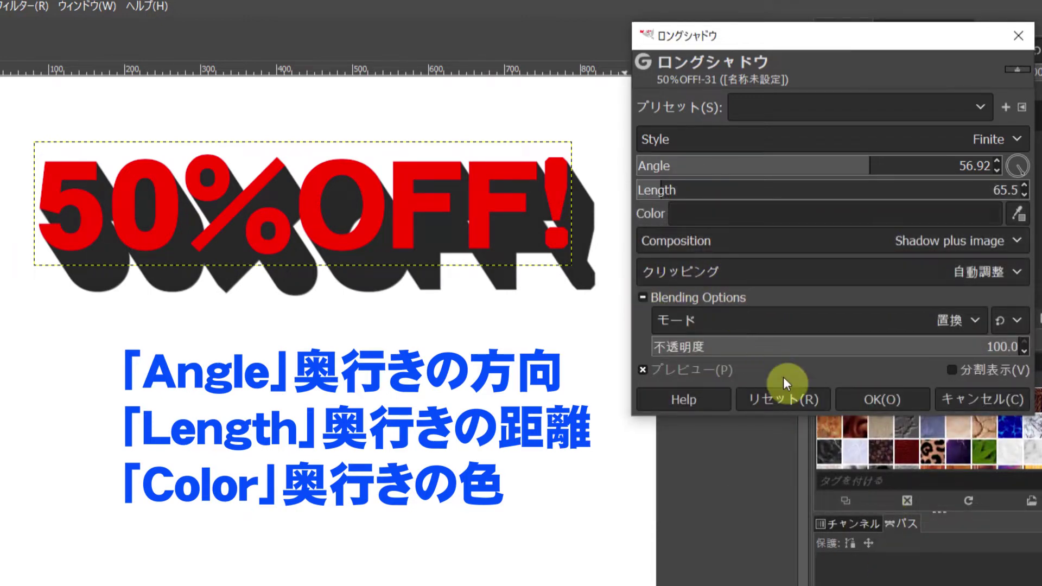
left_click(876, 399)
- Move the shadowed red text slightly higher on the canvas
left_click(937, 137)
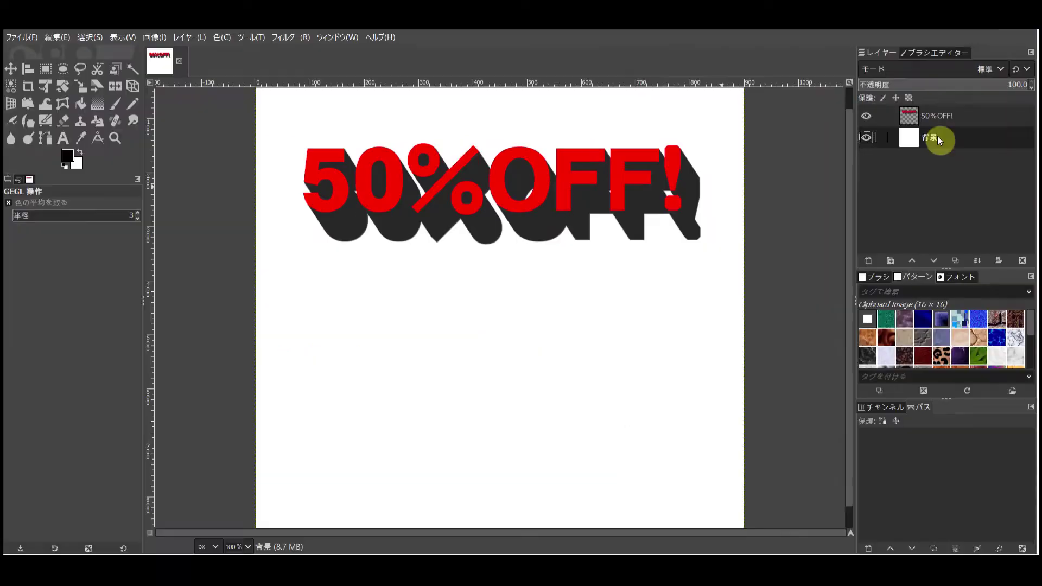
left_click(20, 73)
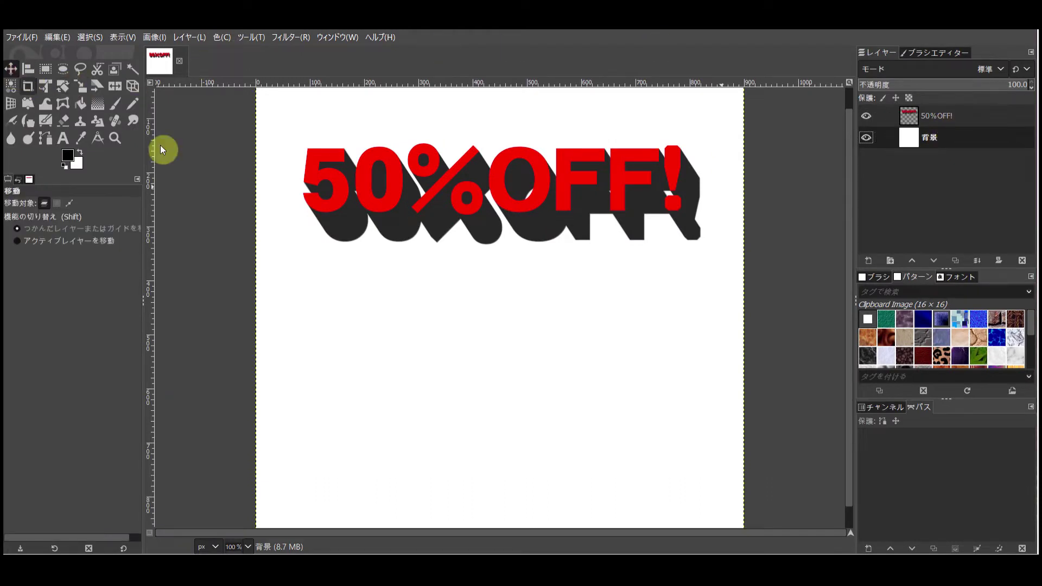
left_click_drag(467, 202, 469, 176)
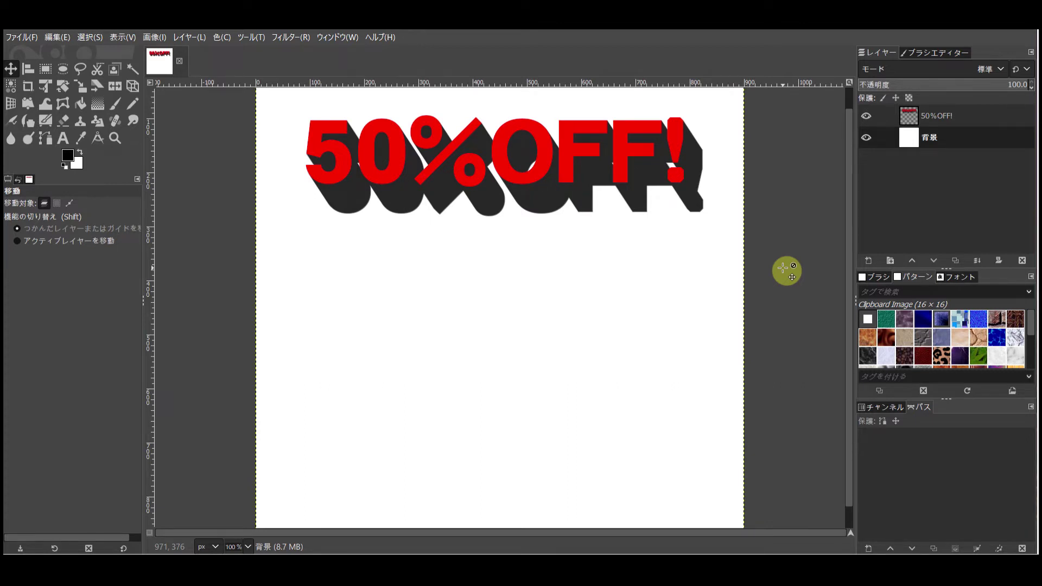
left_click(335, 175)
left_click_drag(335, 175, 336, 174)
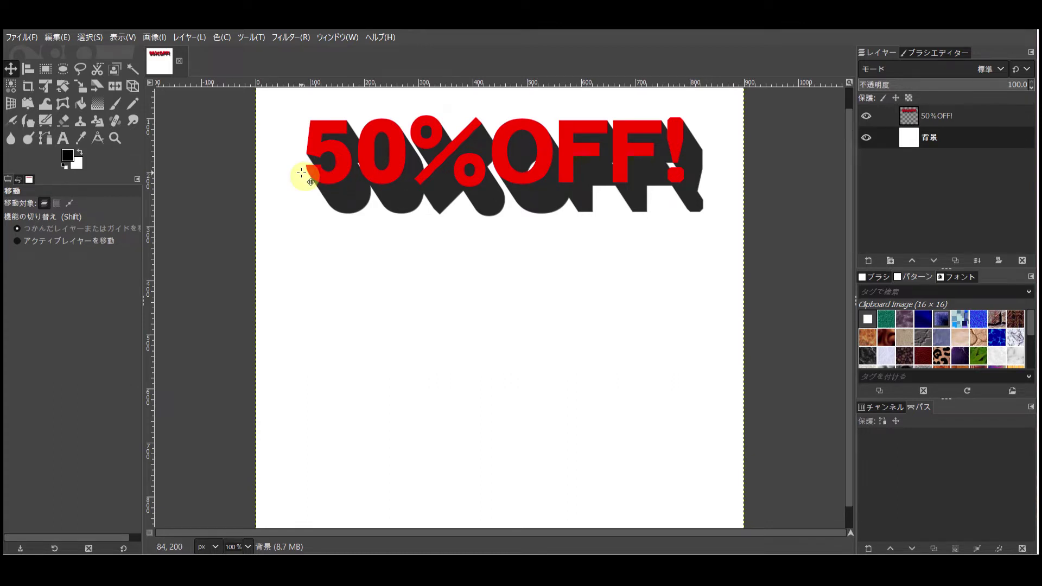
left_click(65, 151)
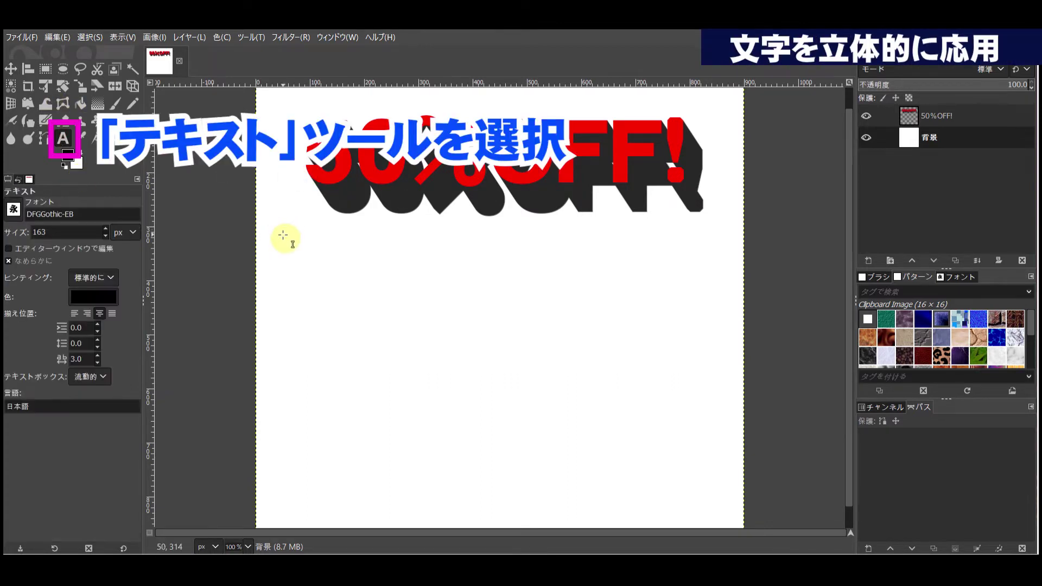
- Paste a second red '50%OFF!' text below the first one
left_click(298, 257)
type("50%OFF!")
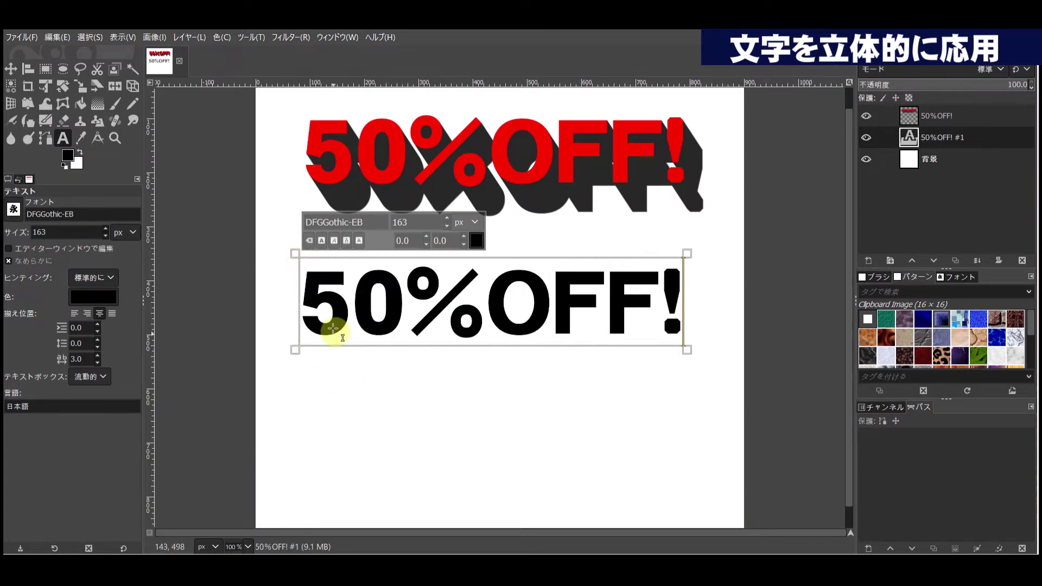
left_click(88, 297)
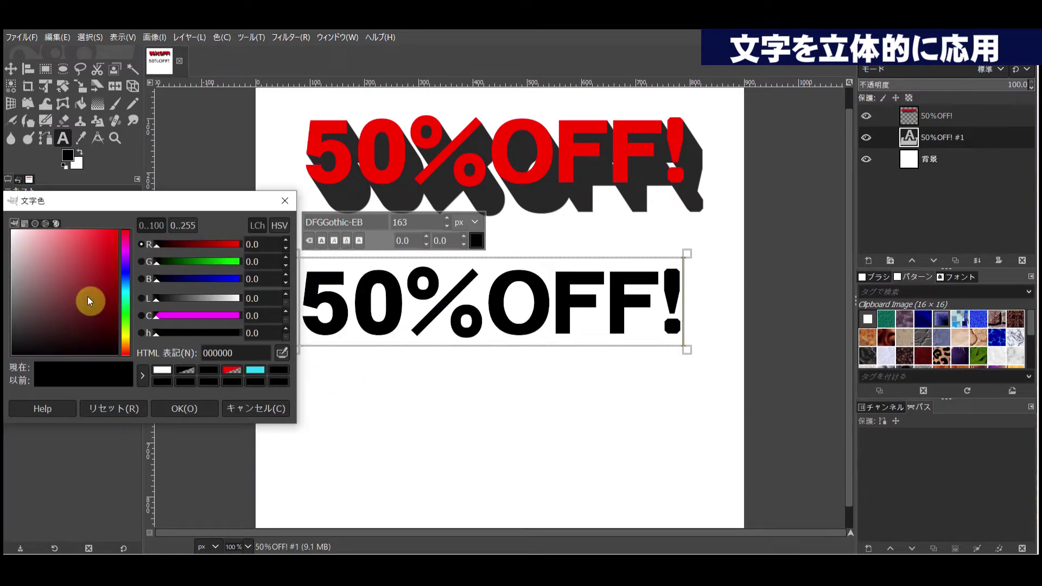
left_click(117, 244)
left_click(197, 410)
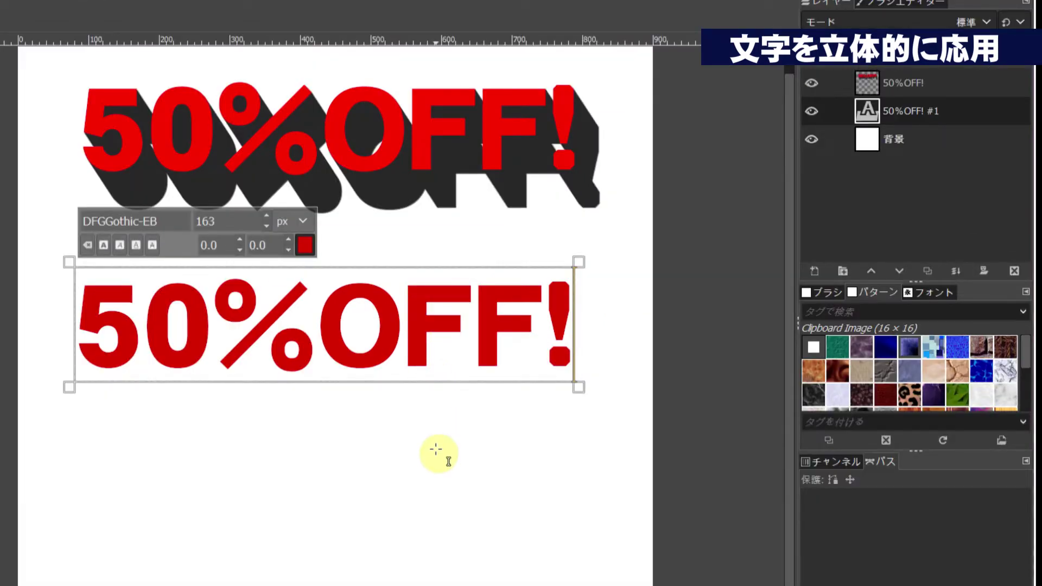
left_click(909, 140)
- Hide the white background layer and select the 50%OFF! #1 text layer
left_click(815, 139)
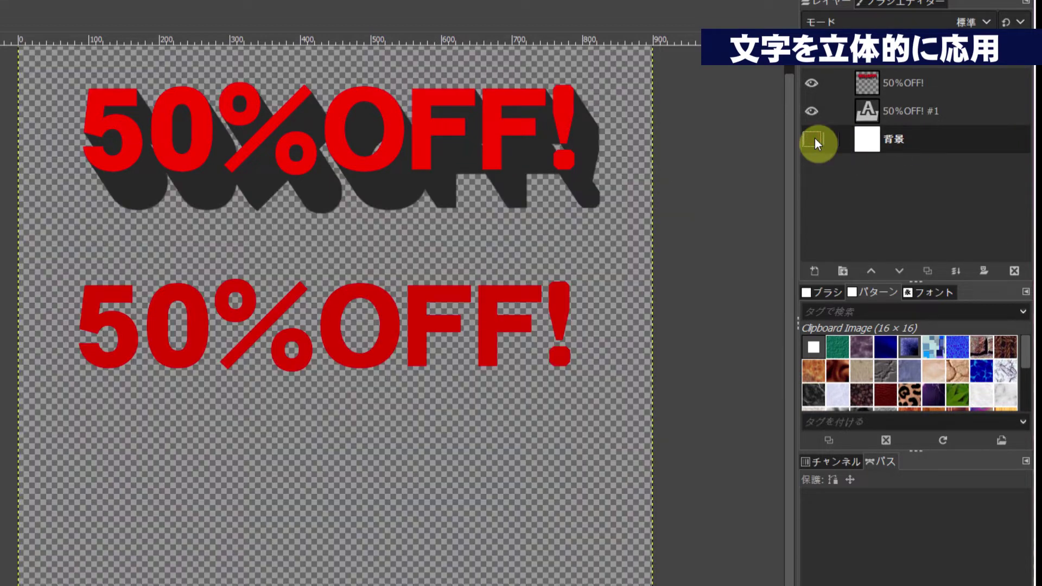
left_click(879, 117)
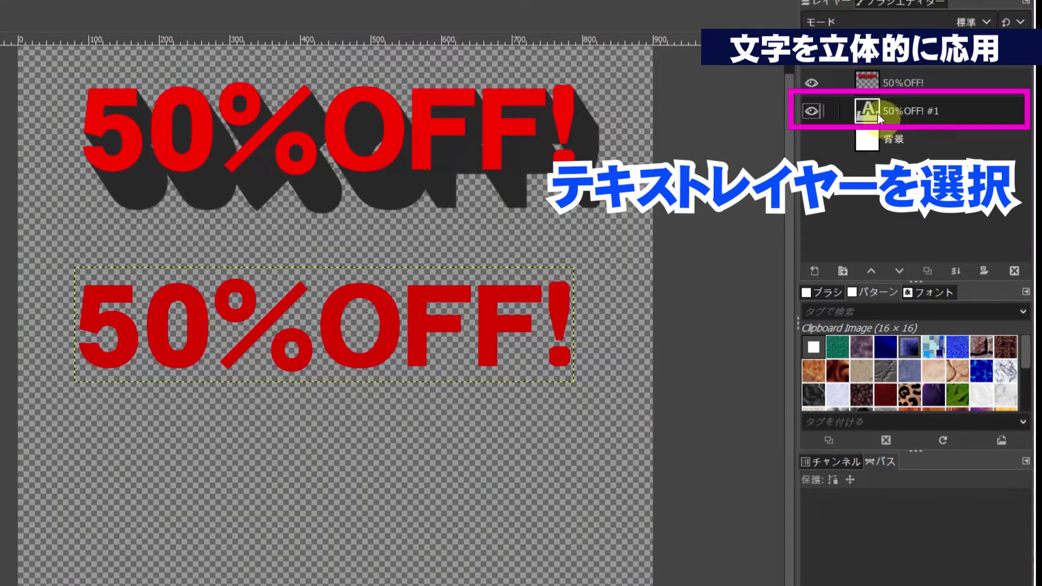
left_click(127, 356)
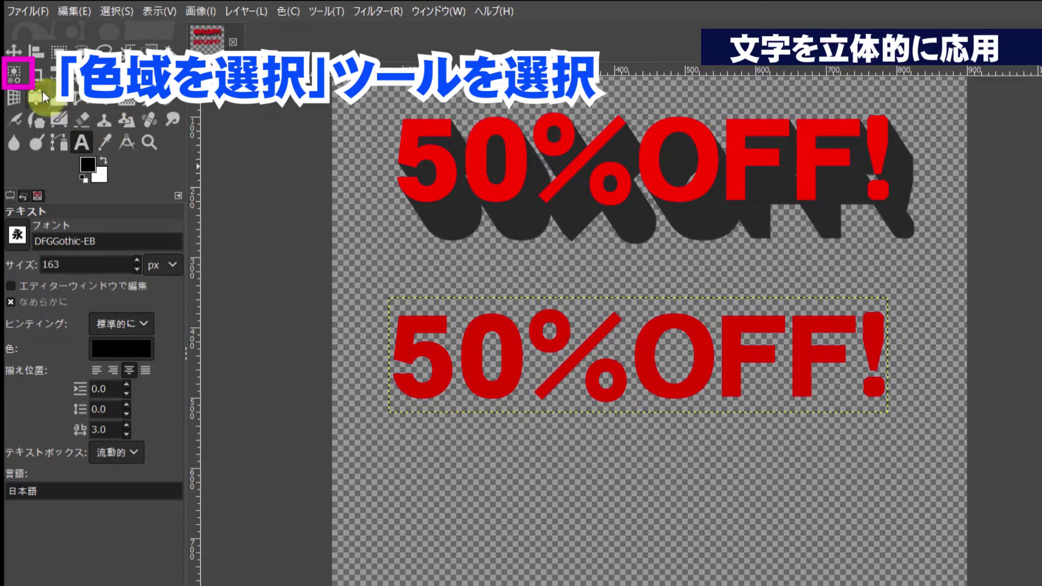
- Select the lower text's red letters with the Select by Color tool
left_click(15, 74)
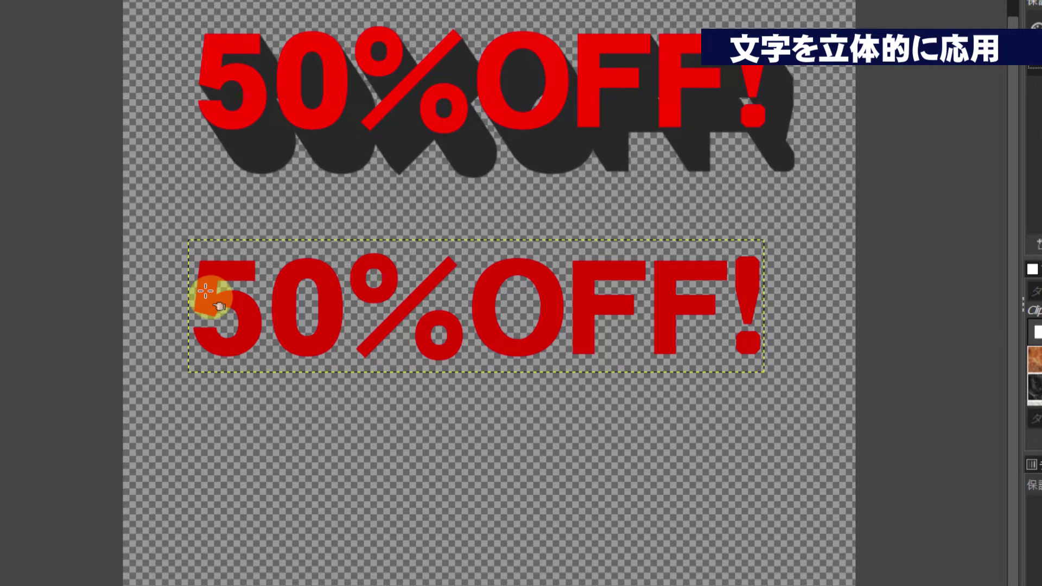
left_click(206, 292)
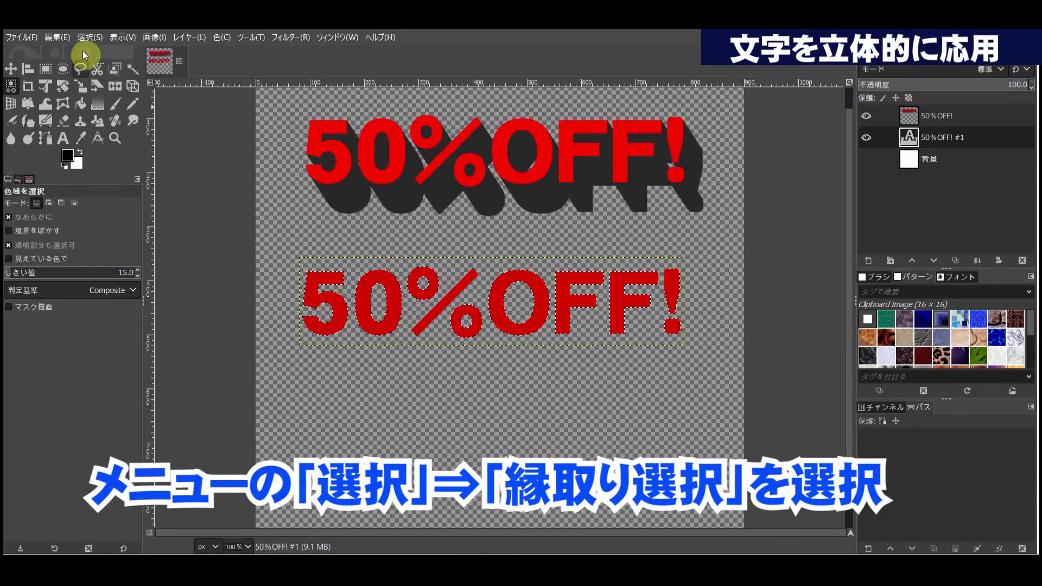
- Convert the letter selection into a 5 px hard-edged border band
left_click(89, 36)
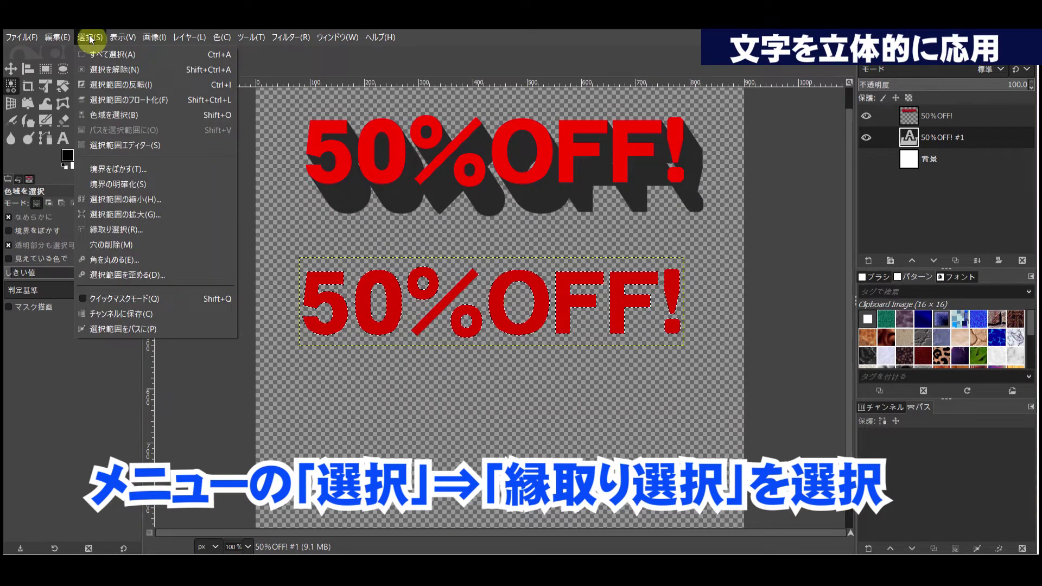
left_click(142, 229)
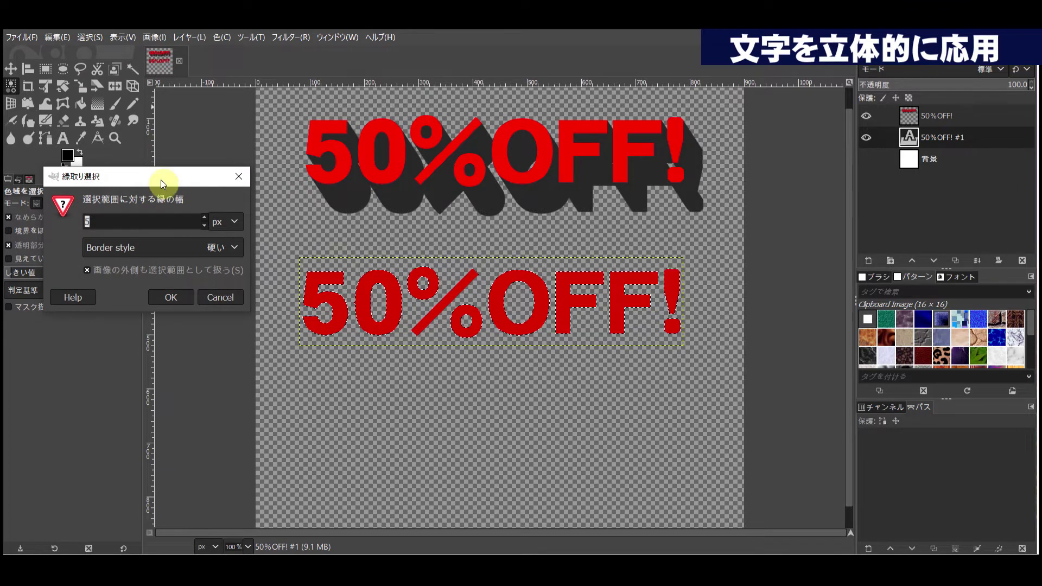
left_click_drag(161, 181, 497, 115)
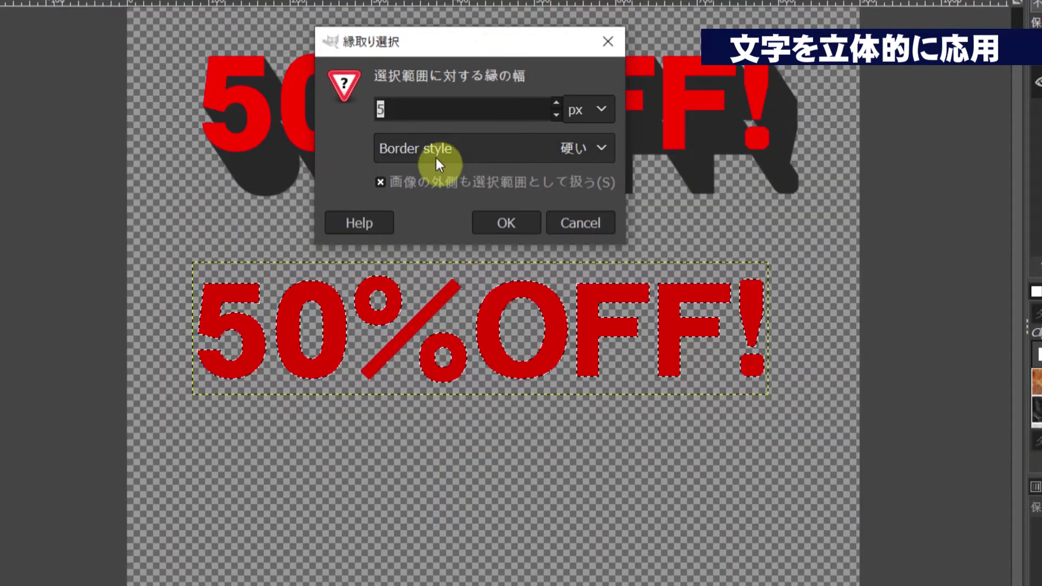
left_click(407, 108)
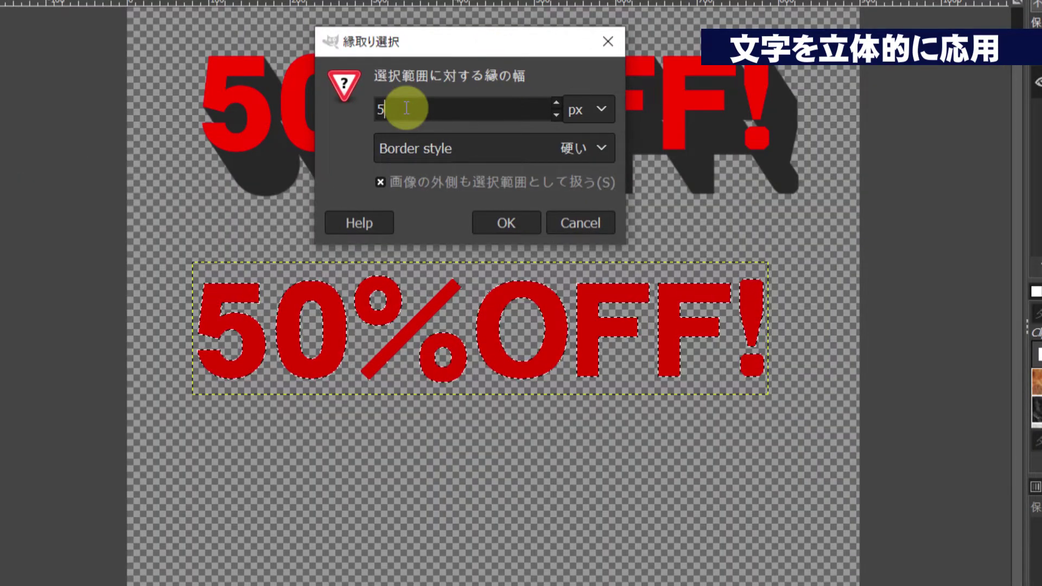
left_click_drag(406, 108, 374, 107)
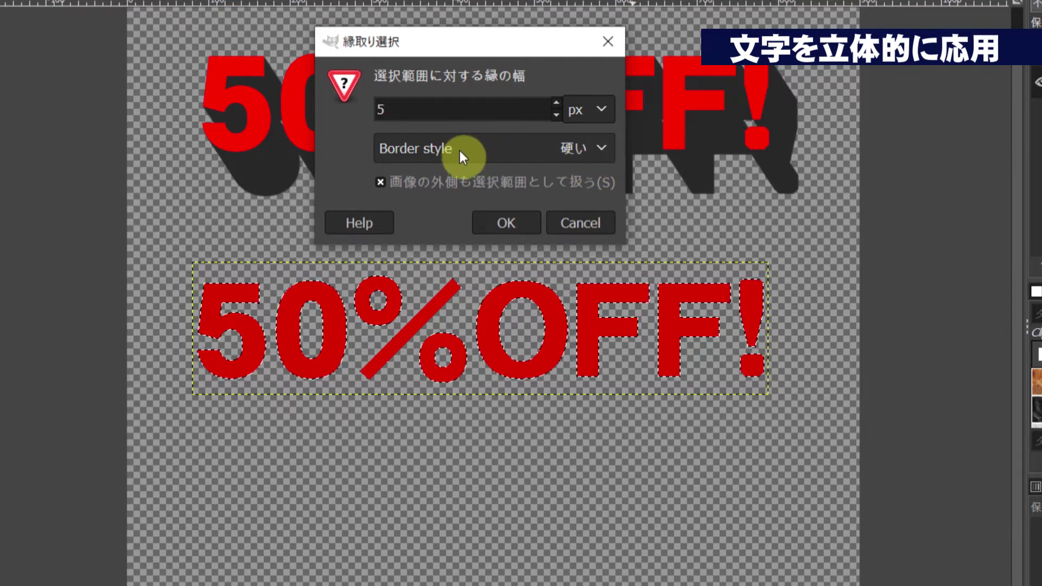
left_click(577, 153)
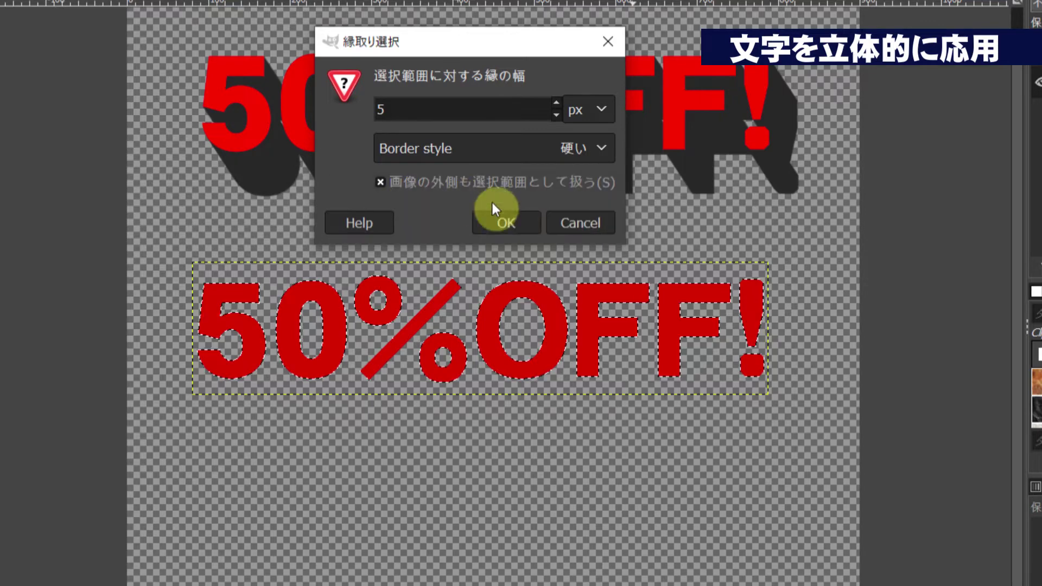
left_click(507, 220)
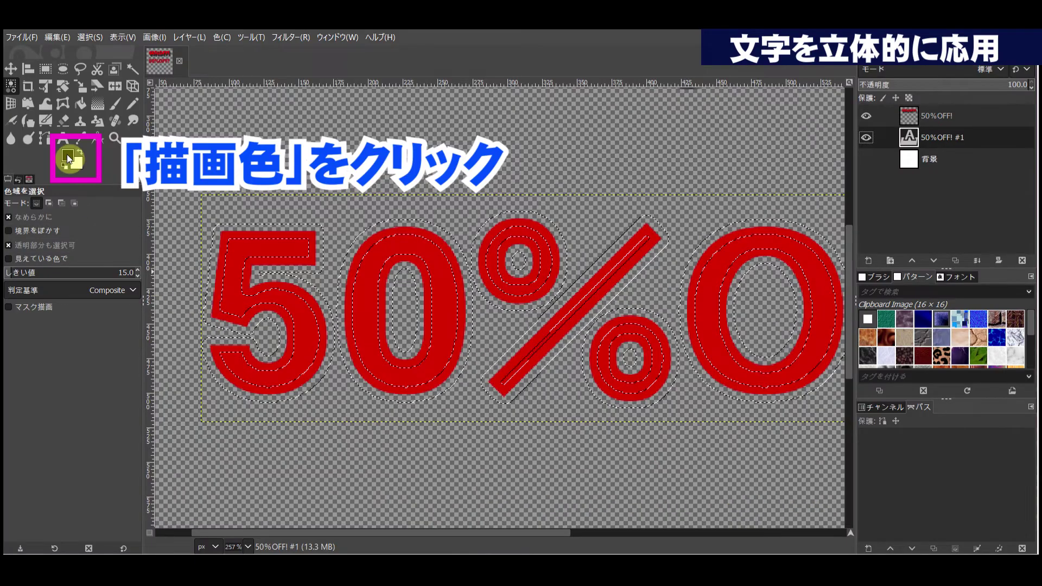
- Bucket-fill the border band and inner letter counters with white
left_click(67, 154)
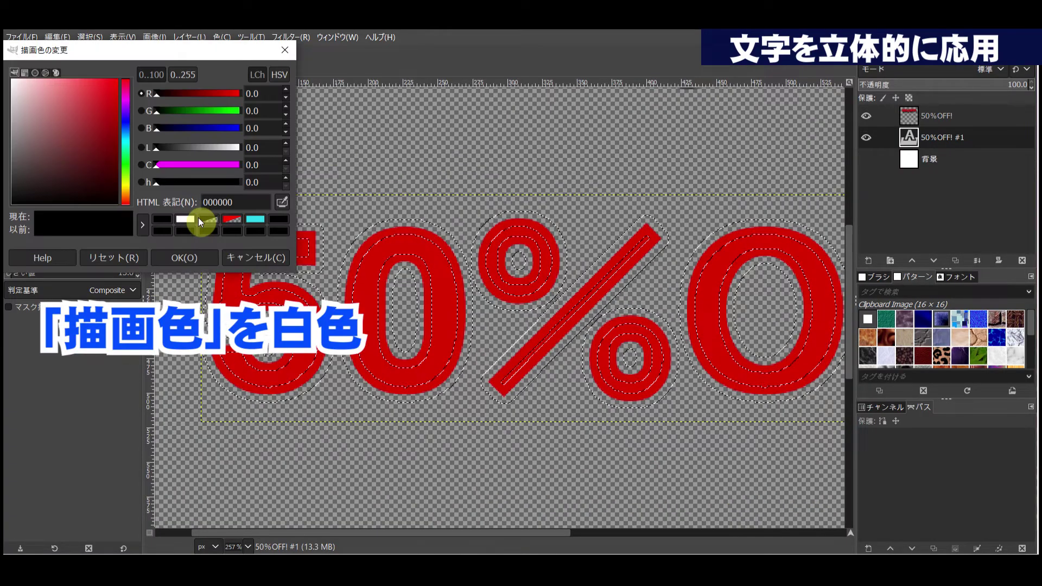
left_click(184, 219)
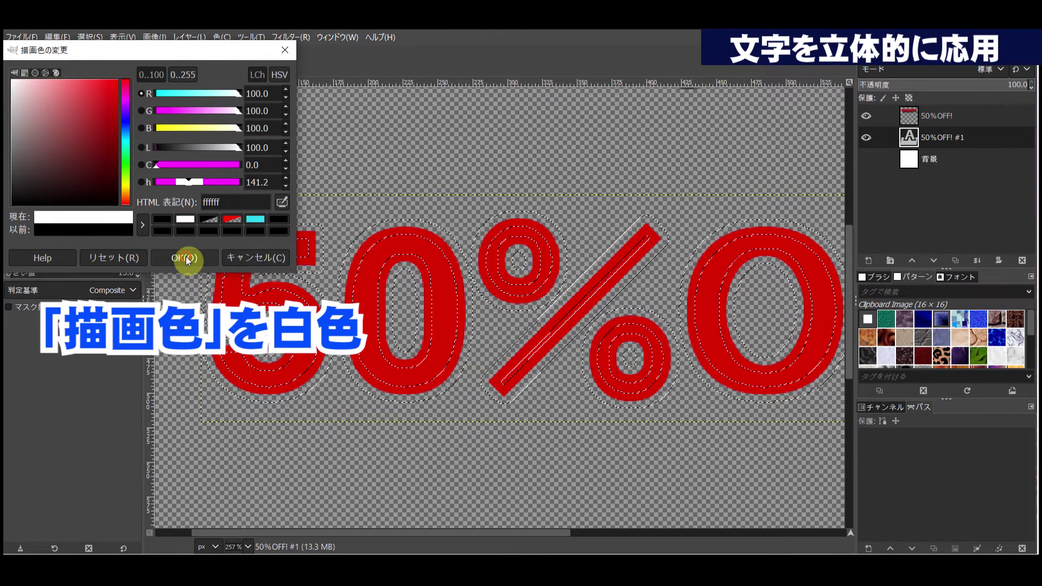
left_click(184, 257)
left_click(82, 102)
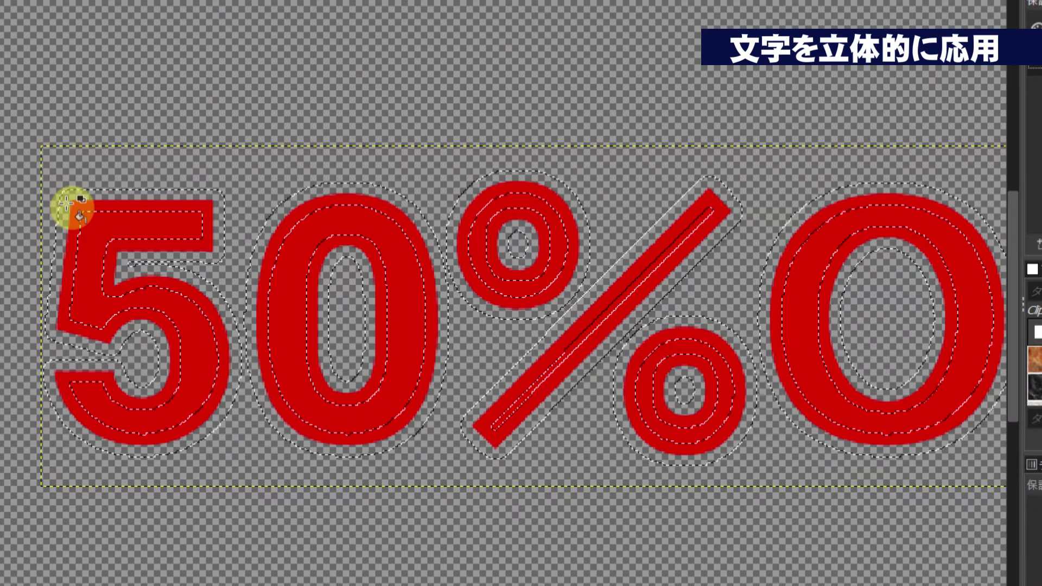
left_click(66, 203)
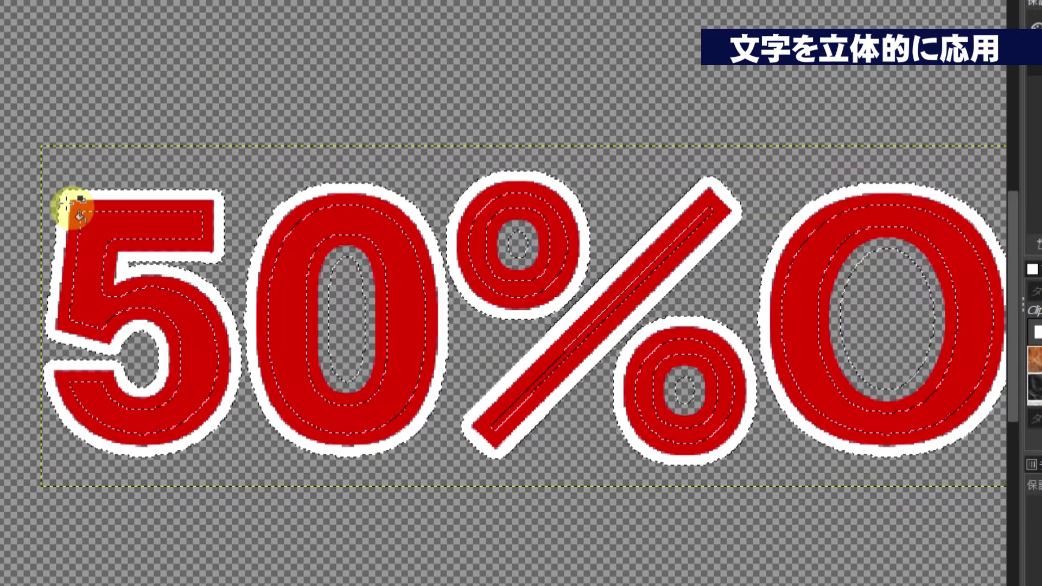
left_click(456, 428)
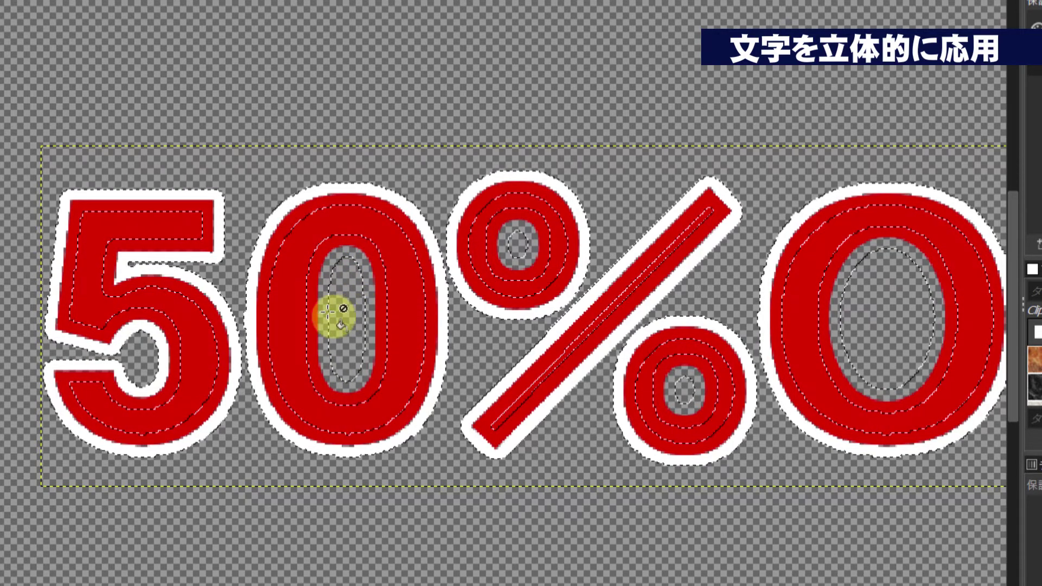
left_click(492, 281)
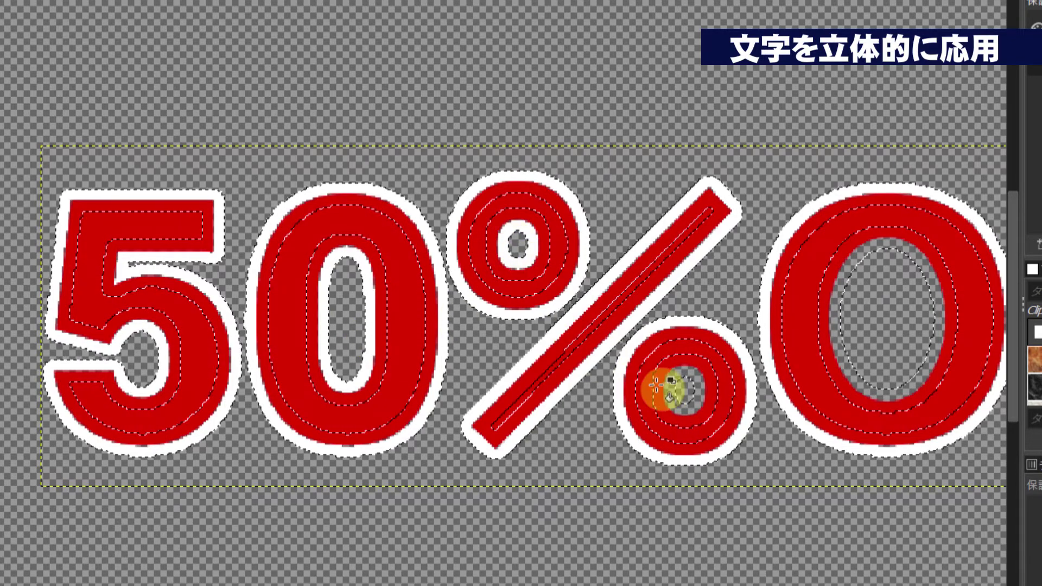
left_click(857, 372)
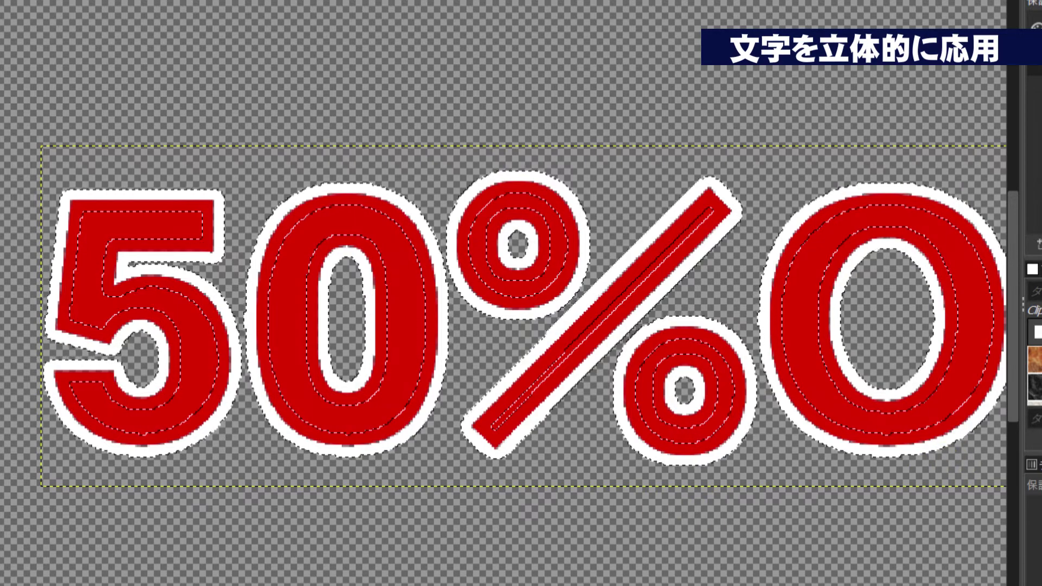
- Zoom out to view the whole artwork and clear the selection
left_click(103, 584)
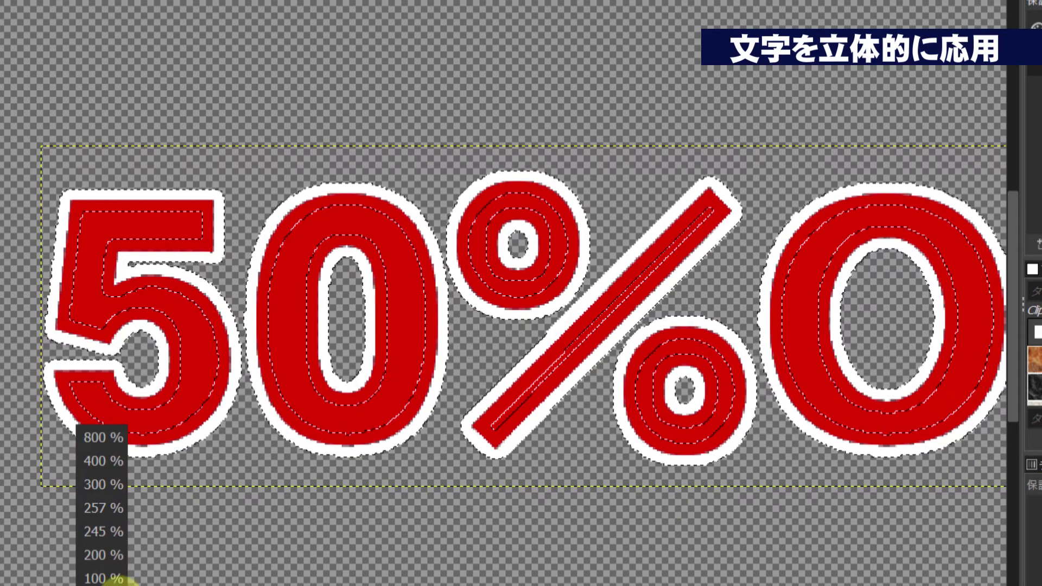
left_click(117, 576)
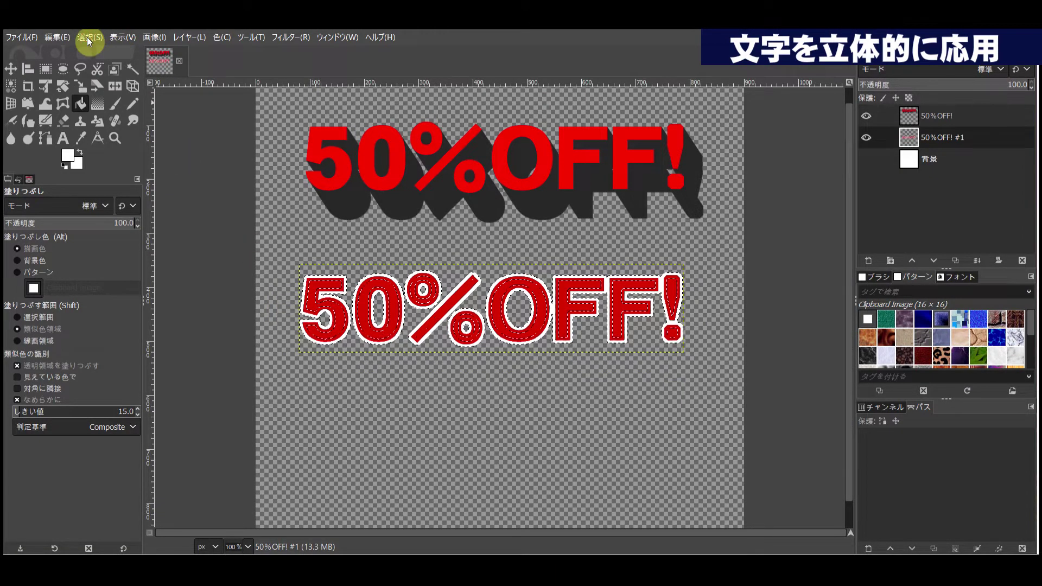
left_click(87, 37)
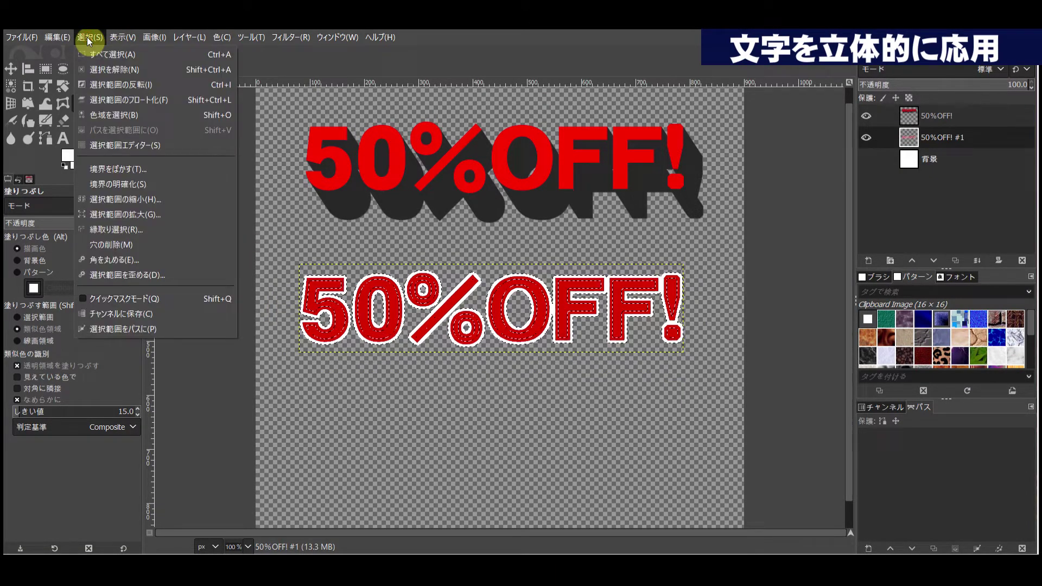
left_click(111, 70)
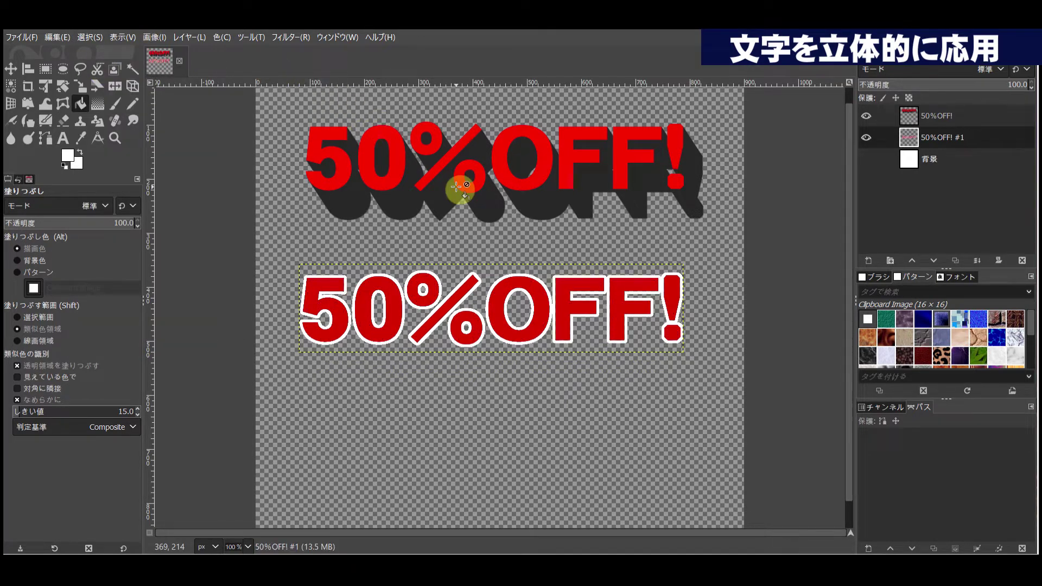
- Add a dark red (800c0c) long shadow, angle 40.77, length 55.6, and reshow the background
left_click(301, 37)
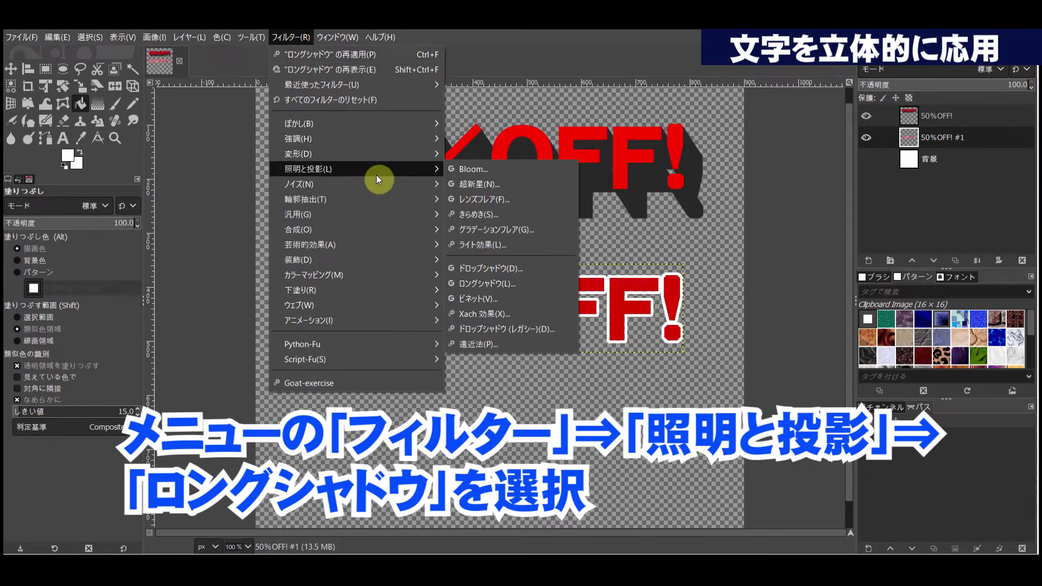
left_click(532, 288)
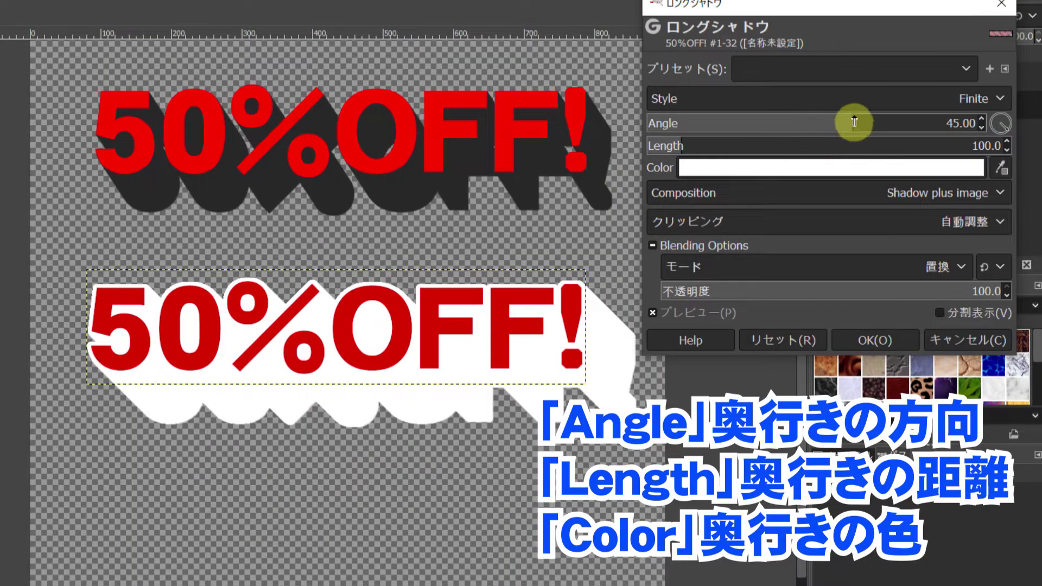
left_click(842, 120)
mouse_move(847, 117)
left_mouse_down()
mouse_move(855, 119)
mouse_move(835, 119)
mouse_move(849, 118)
left_mouse_up()
left_click_drag(658, 144, 668, 145)
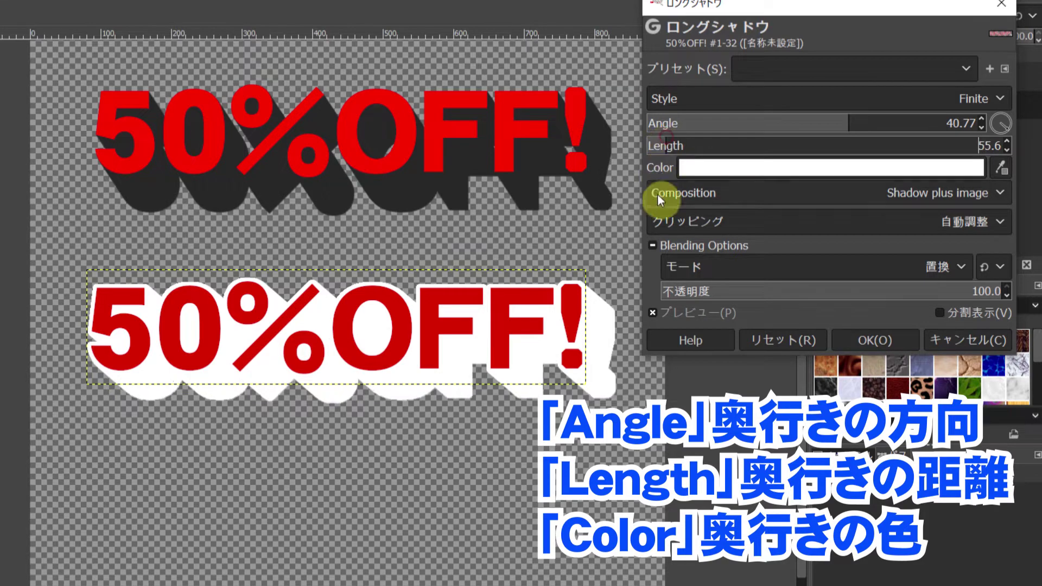
left_click(723, 168)
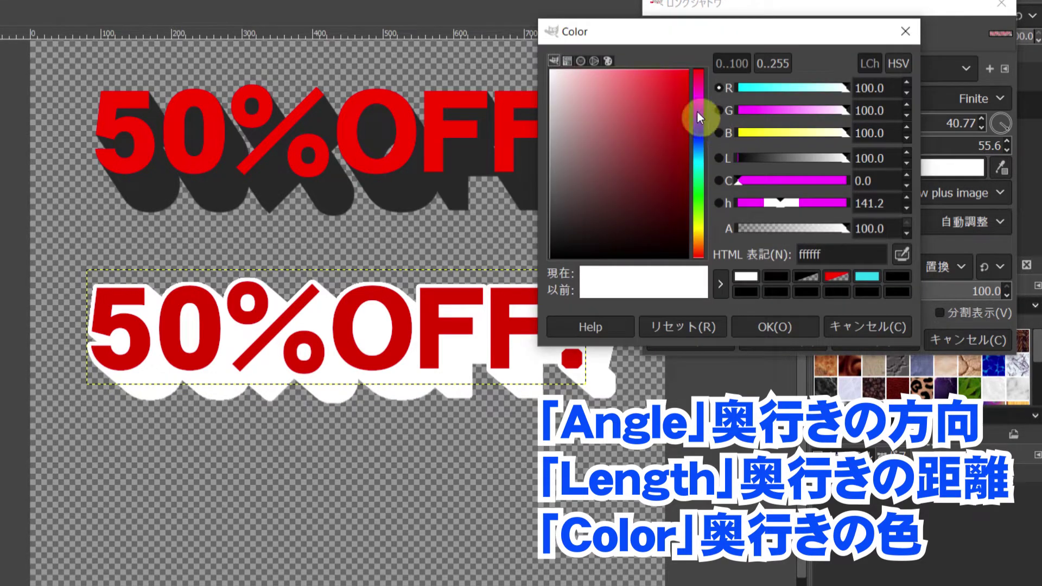
left_click_drag(680, 93, 682, 153)
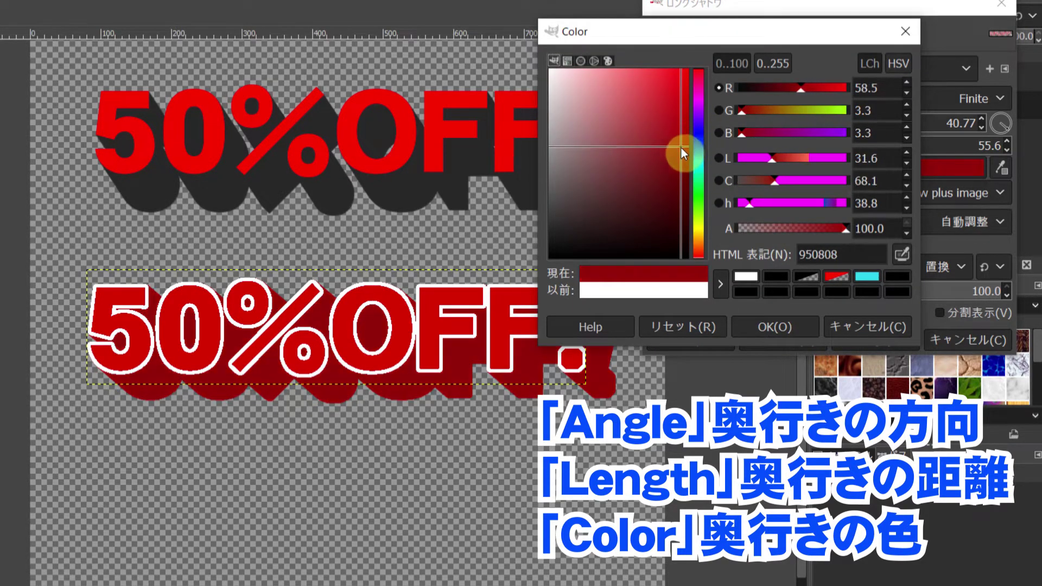
left_click_drag(681, 146, 677, 163)
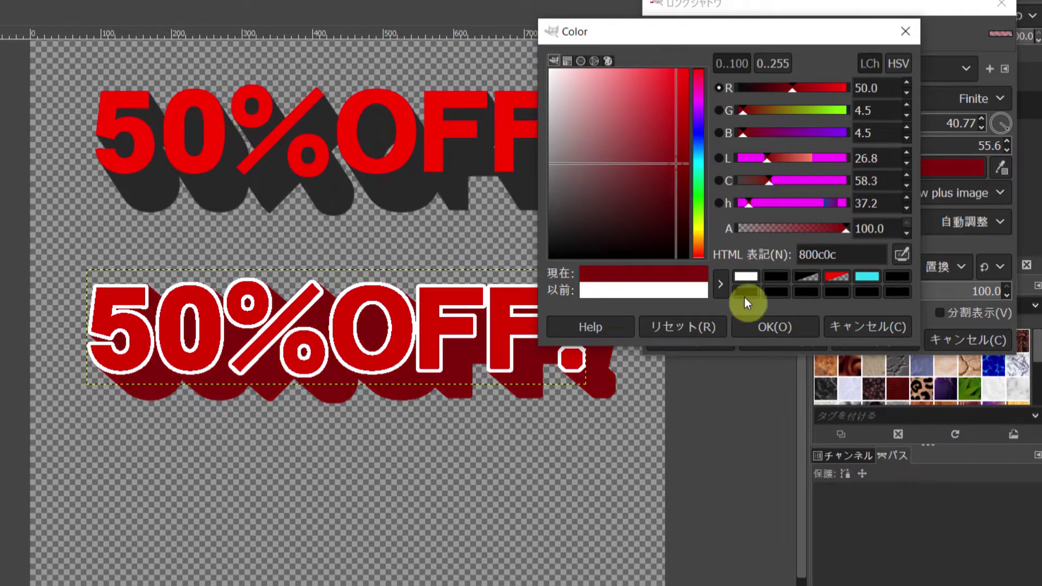
left_click(787, 331)
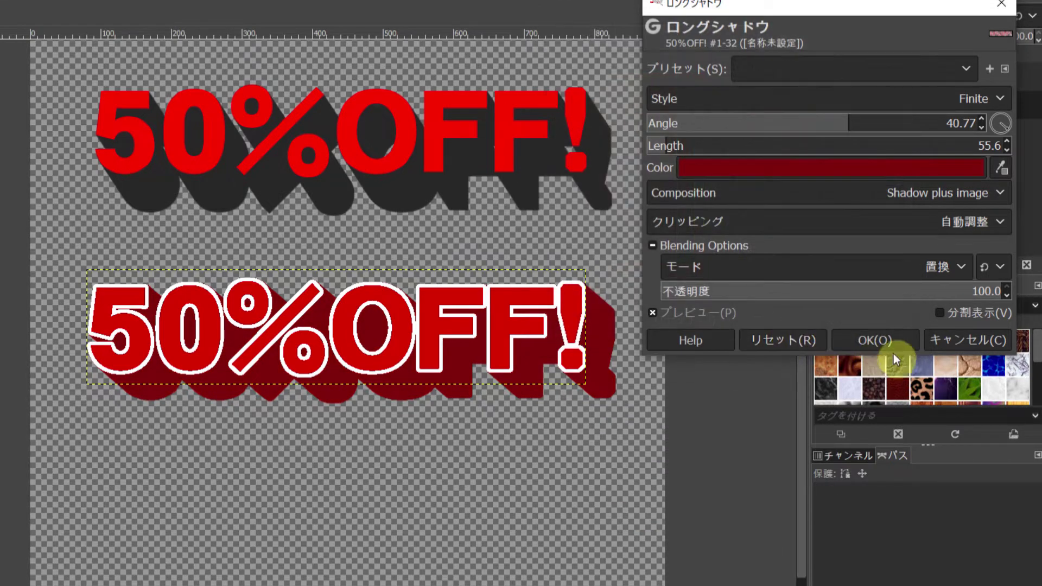
left_click(890, 343)
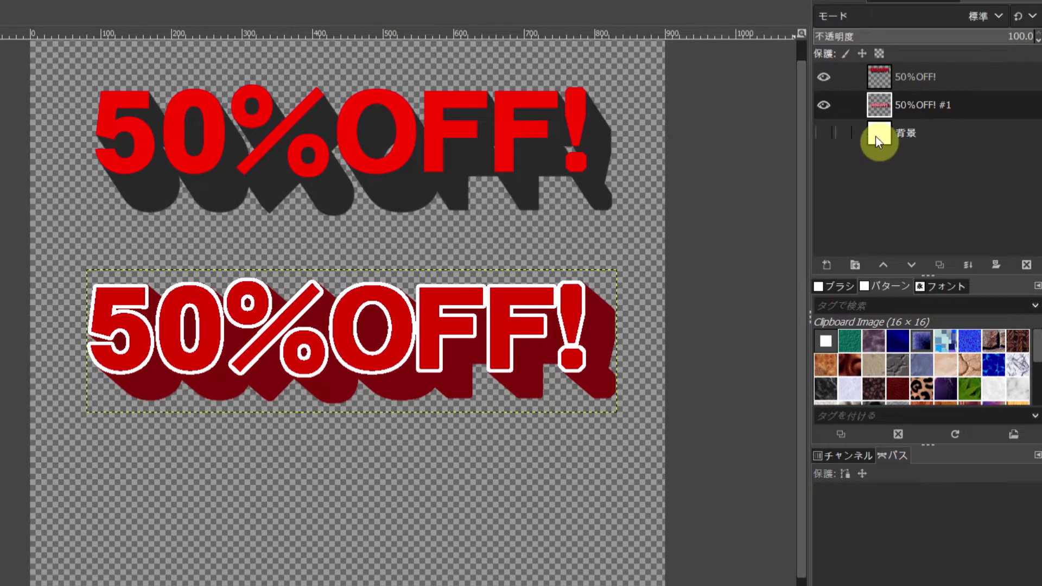
left_click(824, 134)
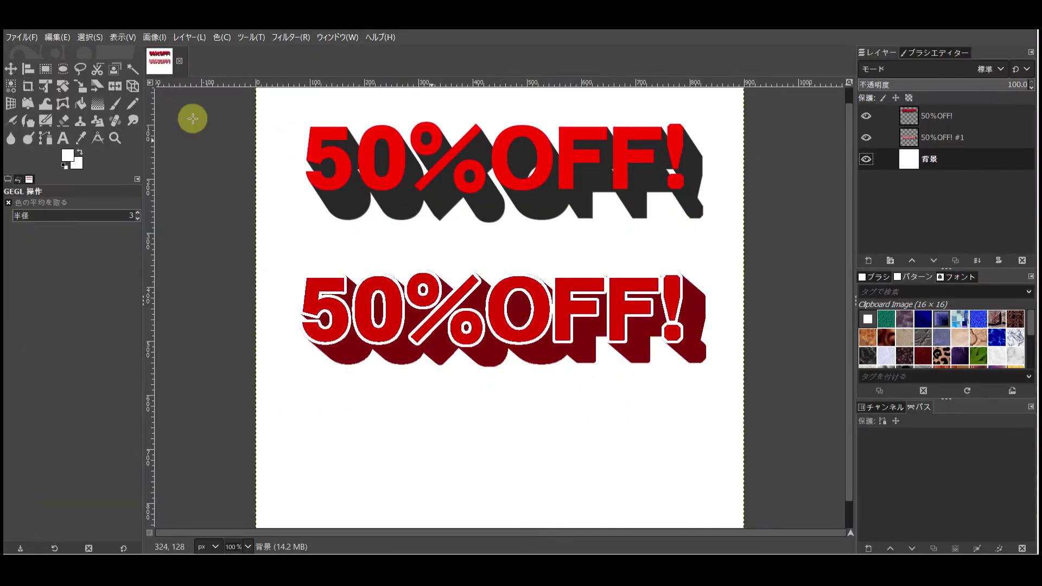
- Move the second 50%OFF! design upward, closer to the first
left_click(11, 69)
left_click_drag(512, 334, 516, 304)
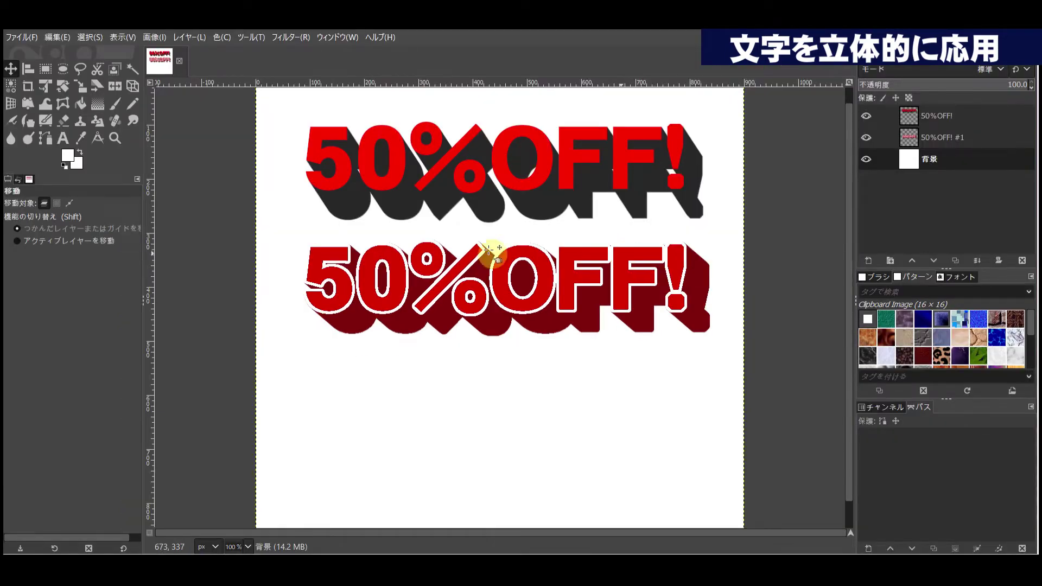
left_click(72, 138)
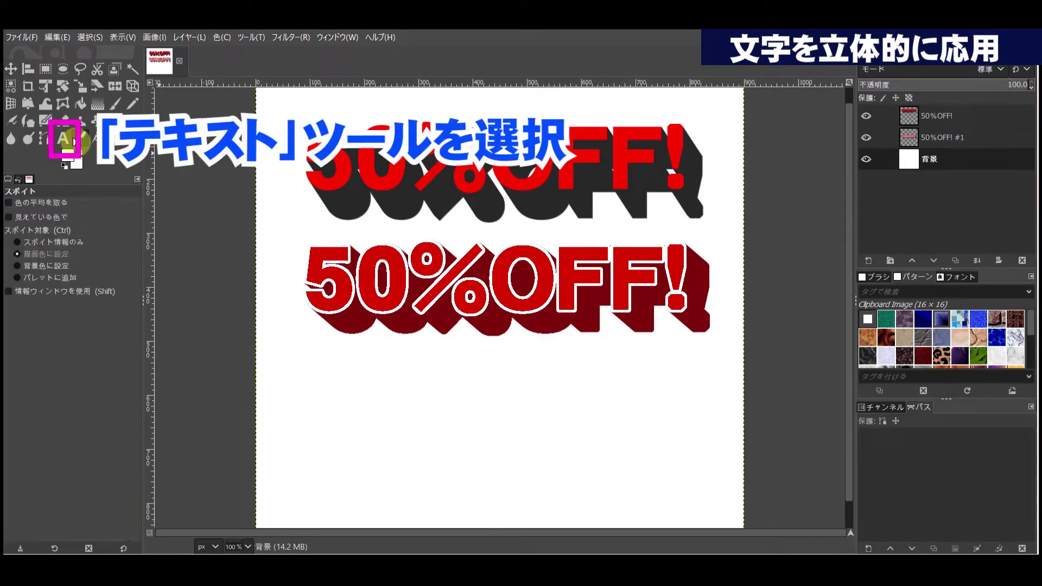
- Add a third '50%OFF!' text in black below the two red designs
left_click(70, 139)
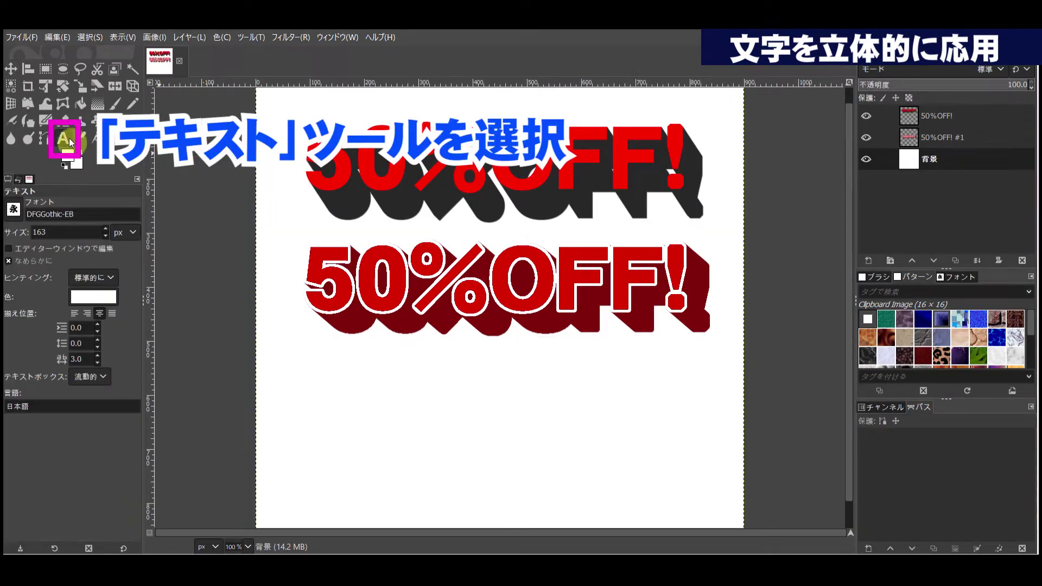
left_click(329, 408)
key("ctrl+v")
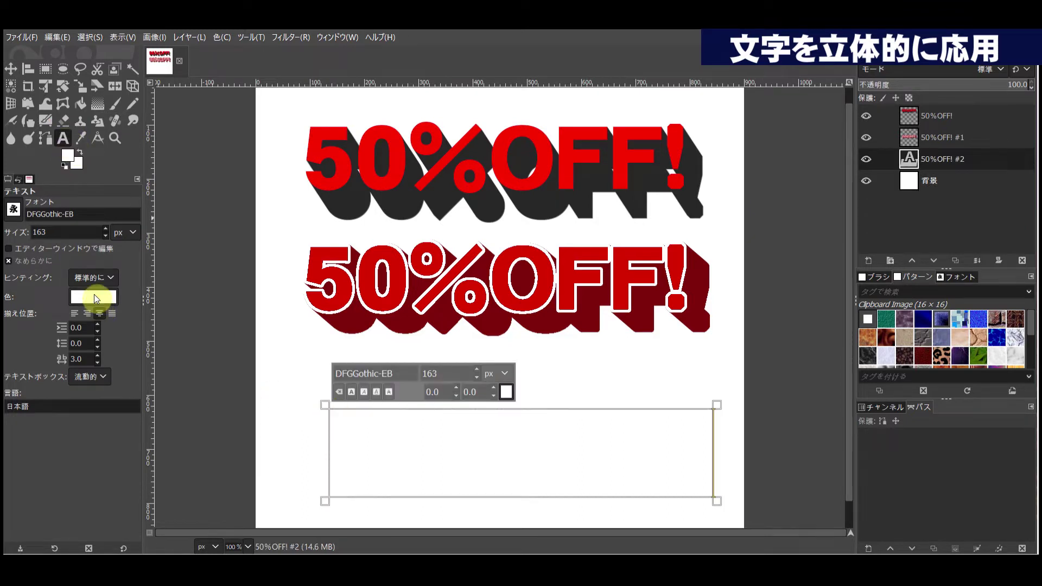
left_click(93, 296)
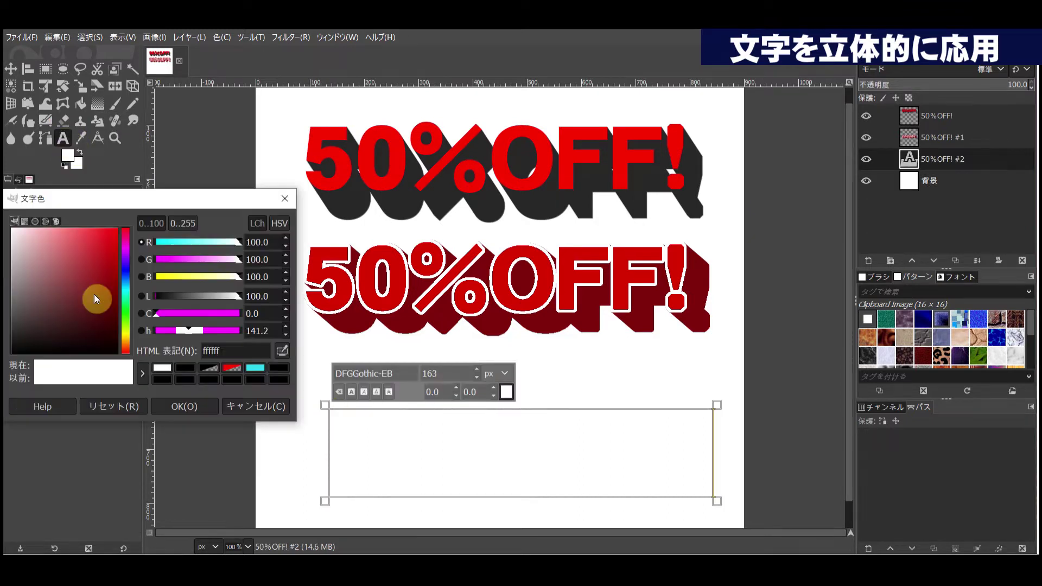
left_click(187, 372)
left_click(185, 406)
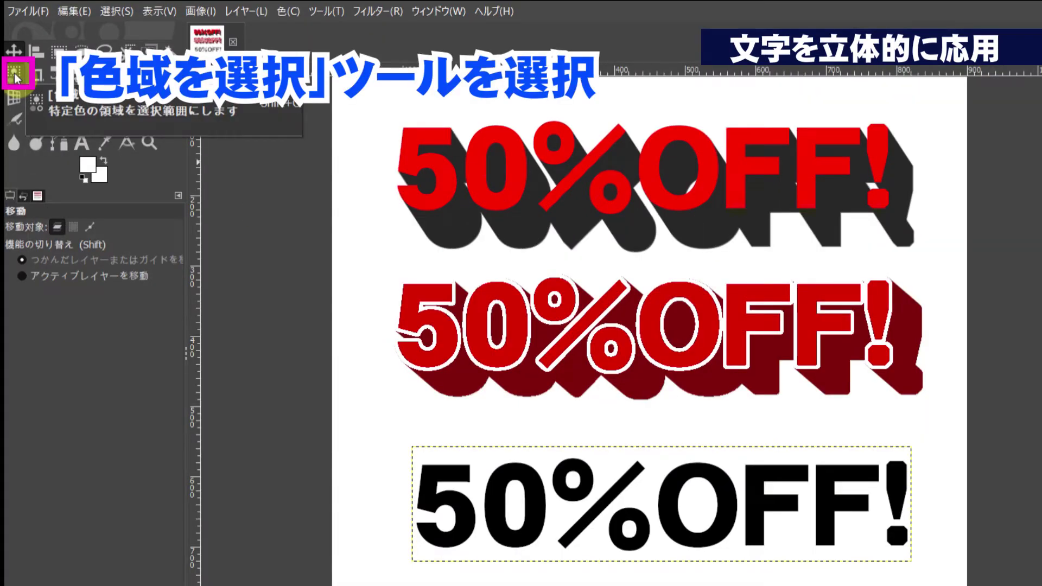
- Select the black letters of the third 50%OFF! with the Select by Color tool
left_click(15, 76)
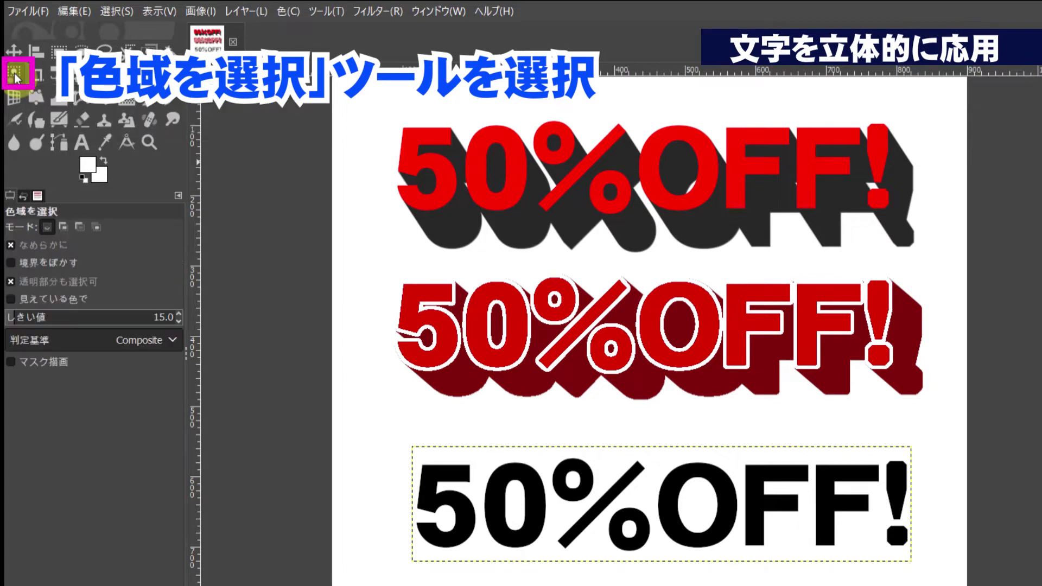
left_click(426, 485)
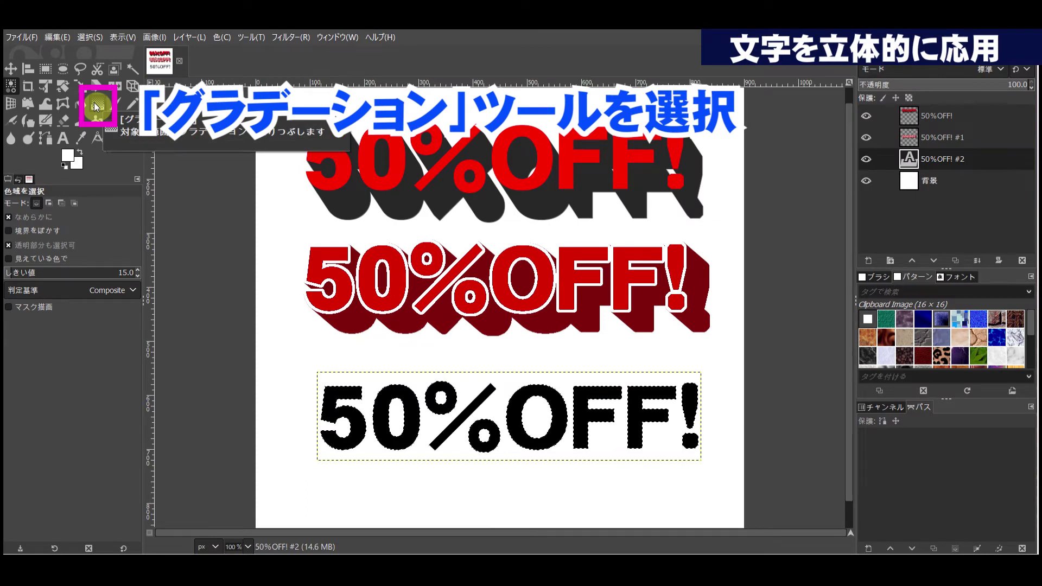
left_click(97, 106)
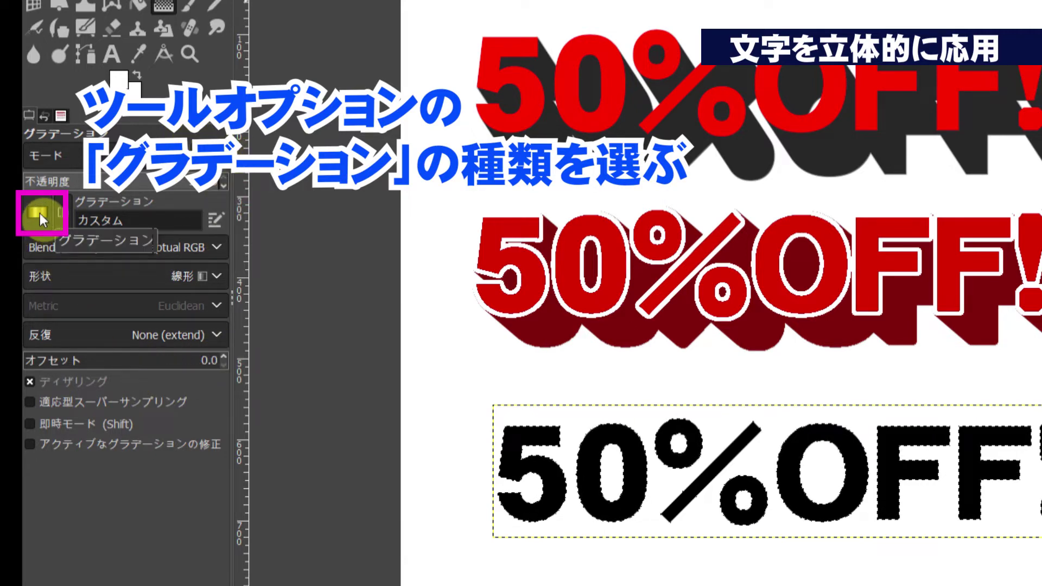
- Choose the Golden gradient in Tool Options and drag a first gradient over the selected letters
left_click(40, 214)
scroll(155, 274, "down", 5)
scroll(154, 262, "up", 3)
scroll(151, 254, "down", 1)
scroll(148, 271, "down", 4)
scroll(145, 285, "down", 6)
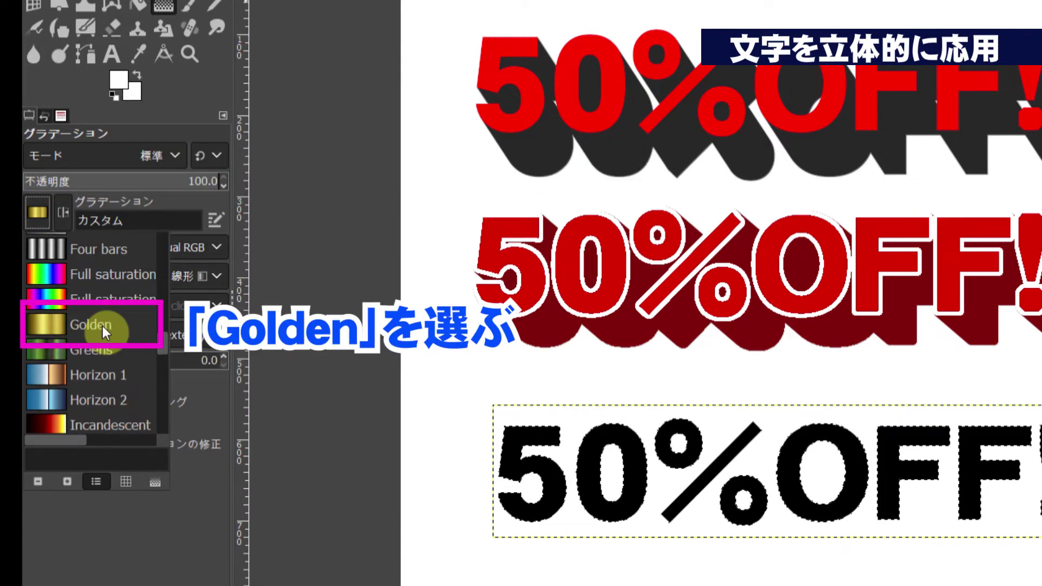
left_click(96, 325)
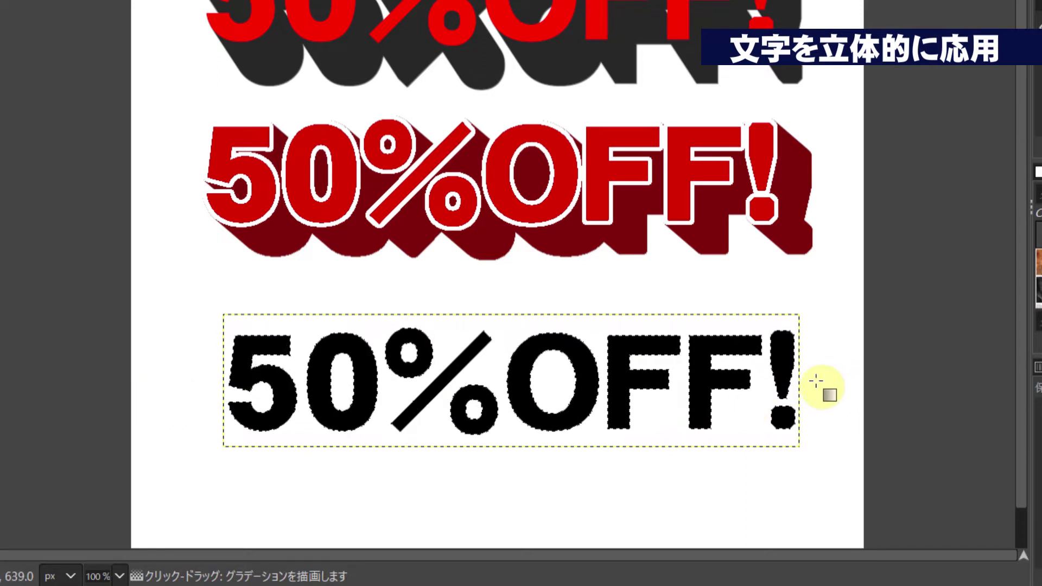
left_click_drag(815, 382, 661, 385)
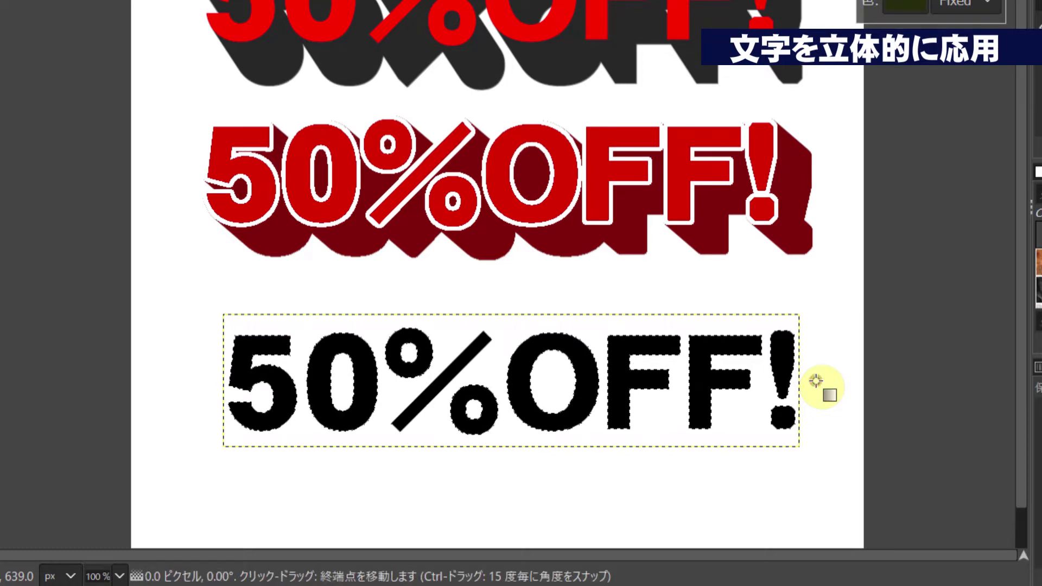
- Stretch the Golden gradient across the whole text and move stops so the highlight sits in the O
mouse_move(525, 385)
left_mouse_down()
mouse_move(161, 353)
mouse_move(245, 359)
mouse_move(221, 366)
left_mouse_up()
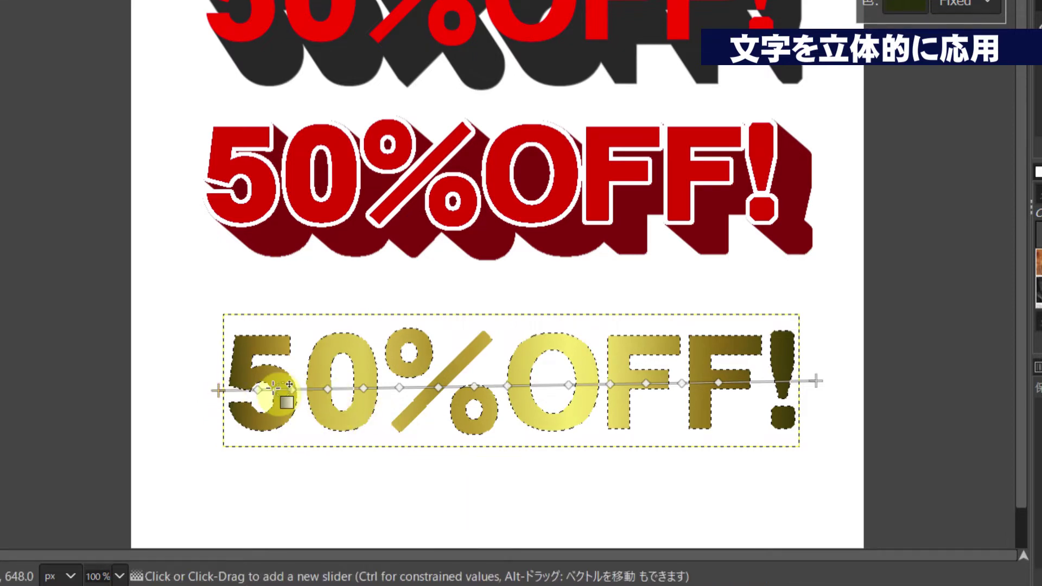
left_click(328, 389)
left_click(328, 389)
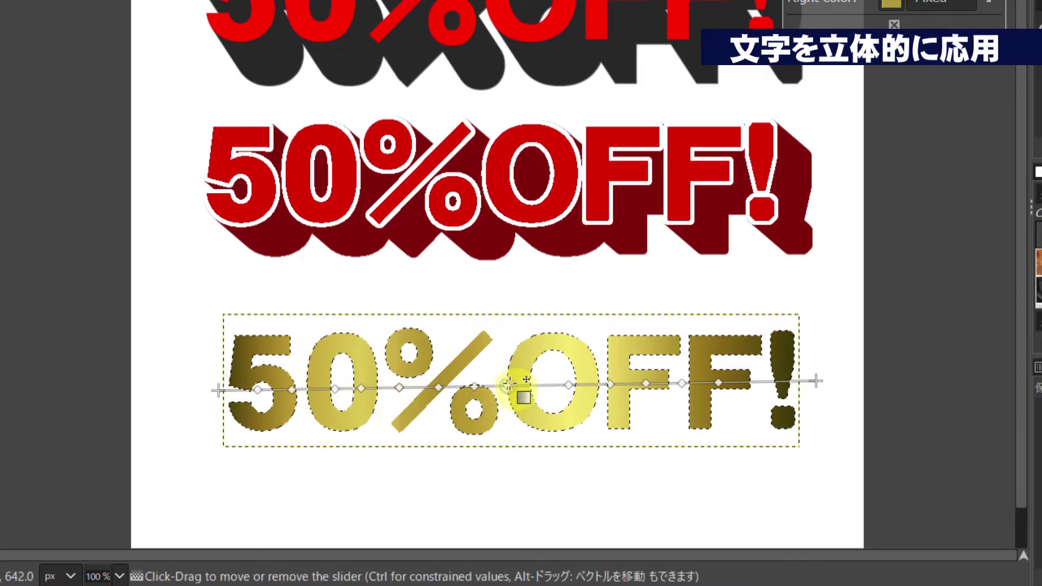
left_click_drag(507, 383, 546, 385)
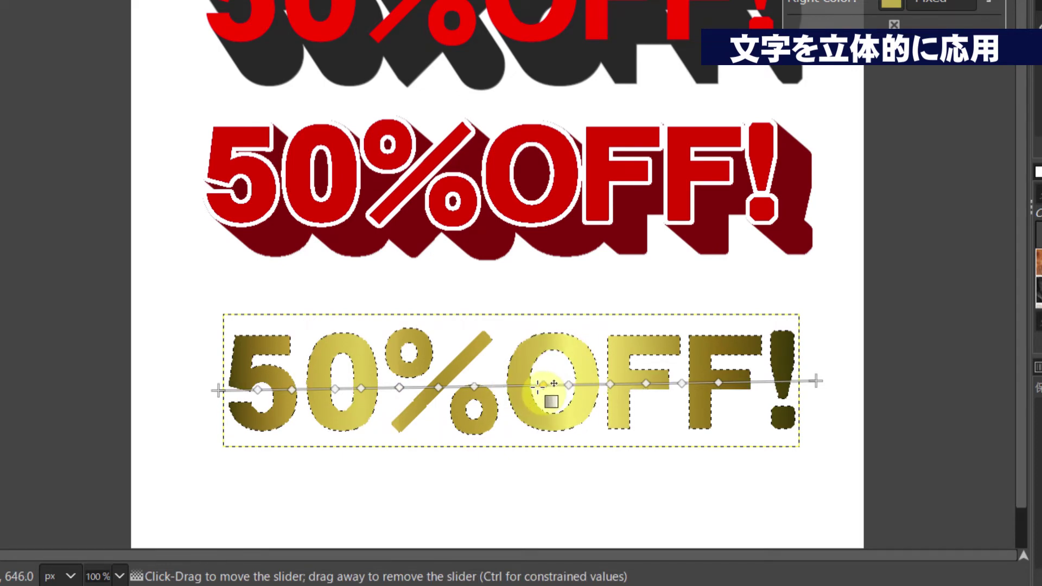
left_click_drag(568, 384, 585, 385)
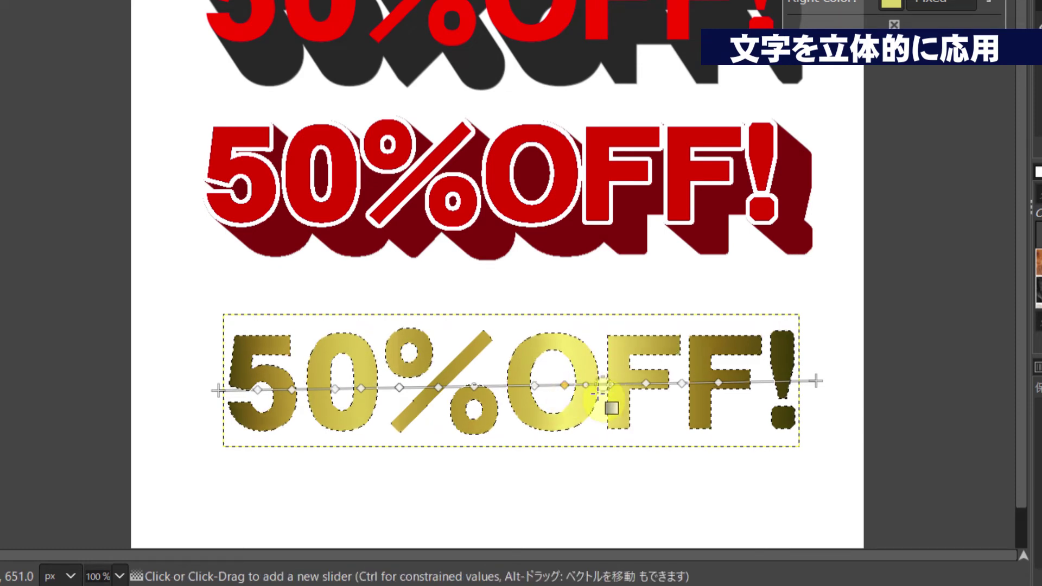
left_click(602, 389)
left_click_drag(603, 388, 592, 387)
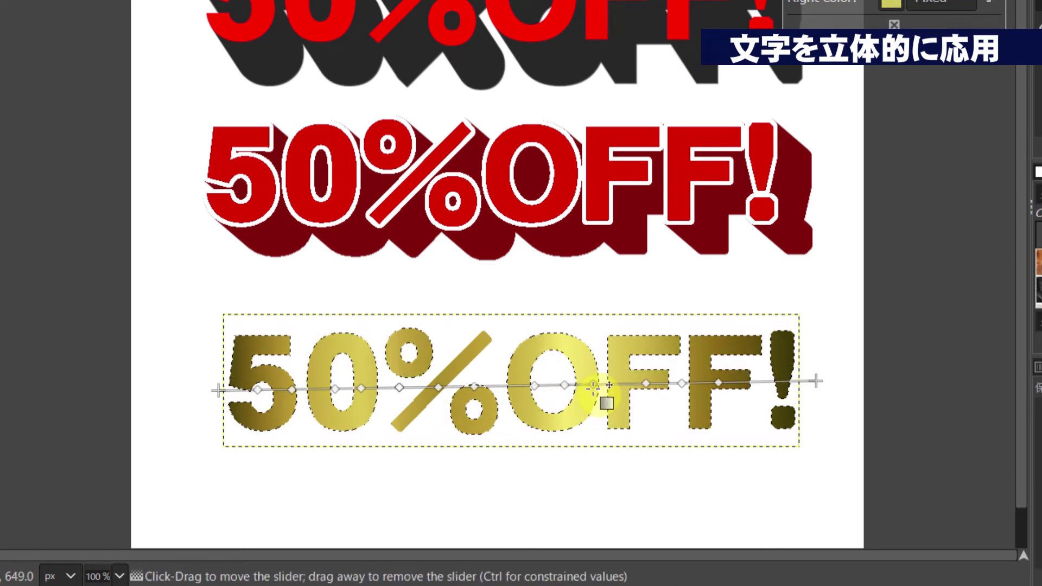
left_click(118, 574)
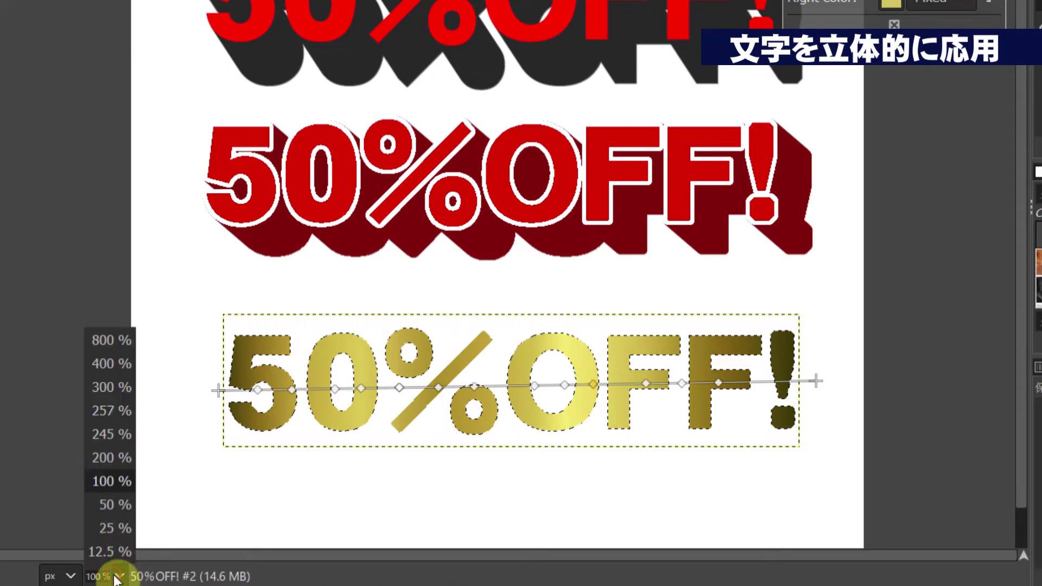
- Zoom to 200% and shift the gradient stops shading the % sign and the O
left_click(130, 458)
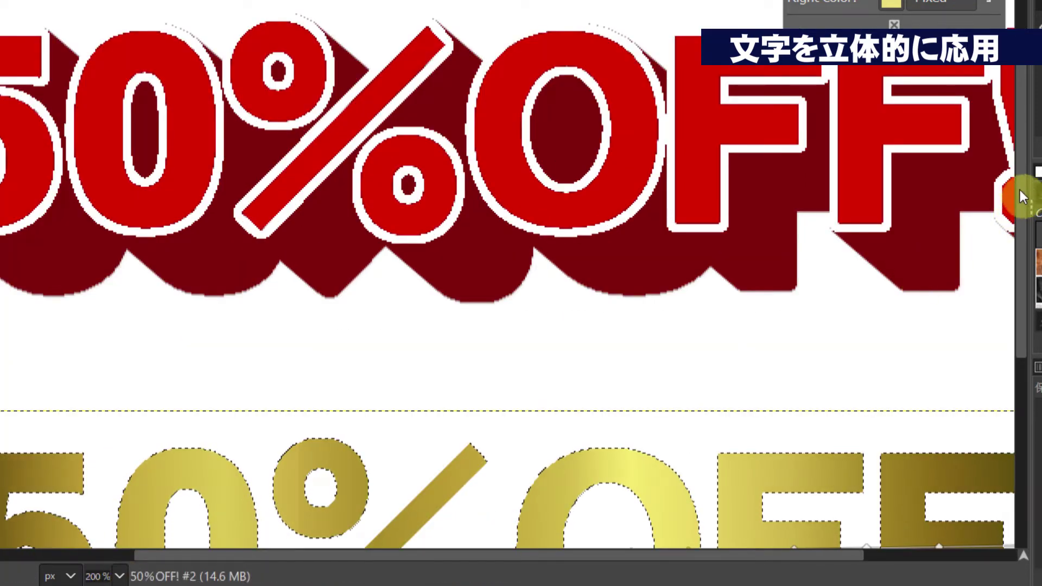
left_click(1022, 340)
left_click_drag(1027, 370, 1025, 481)
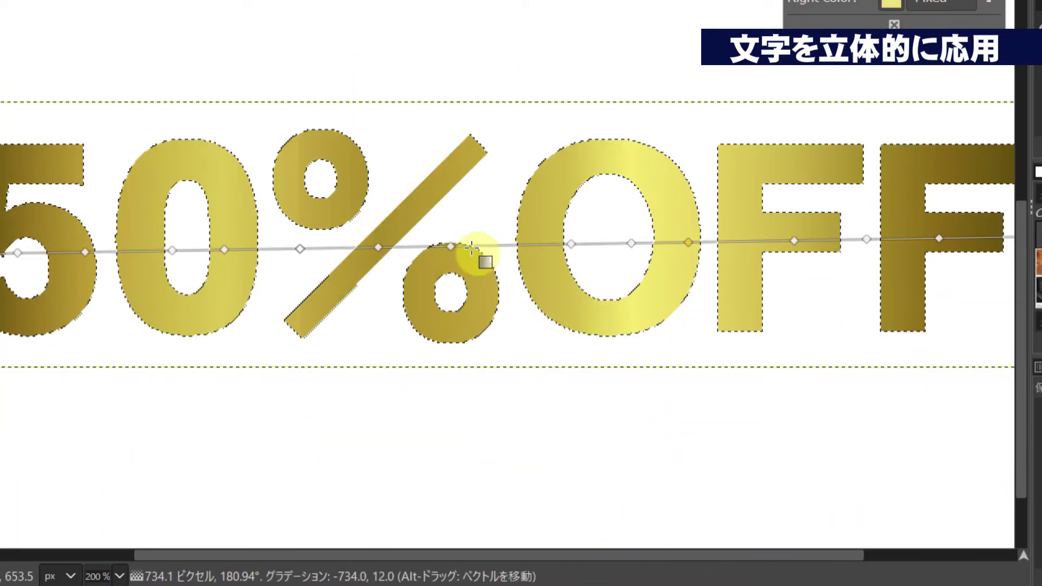
left_click_drag(454, 250, 517, 242)
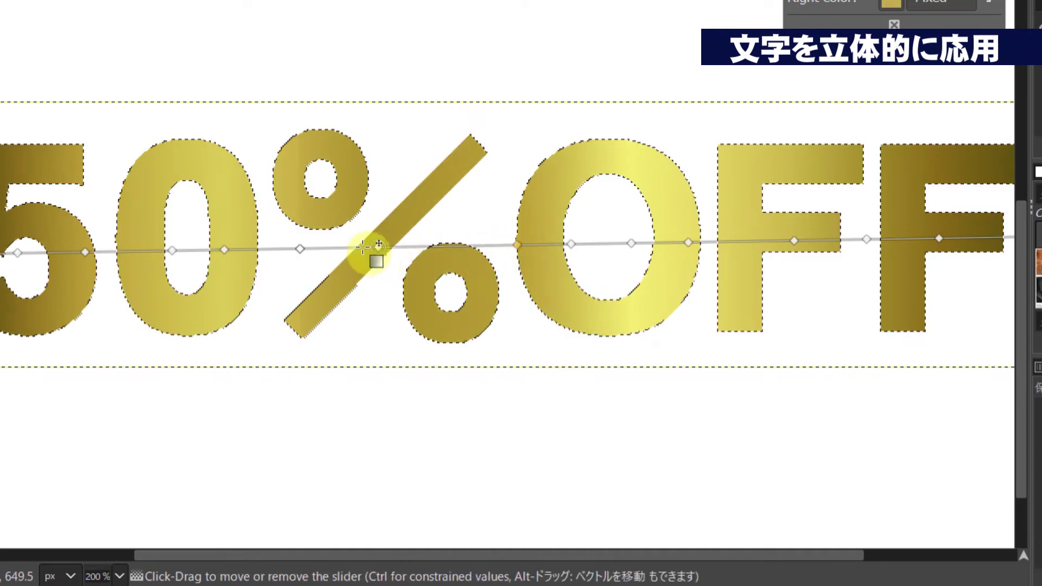
left_click_drag(380, 247, 422, 248)
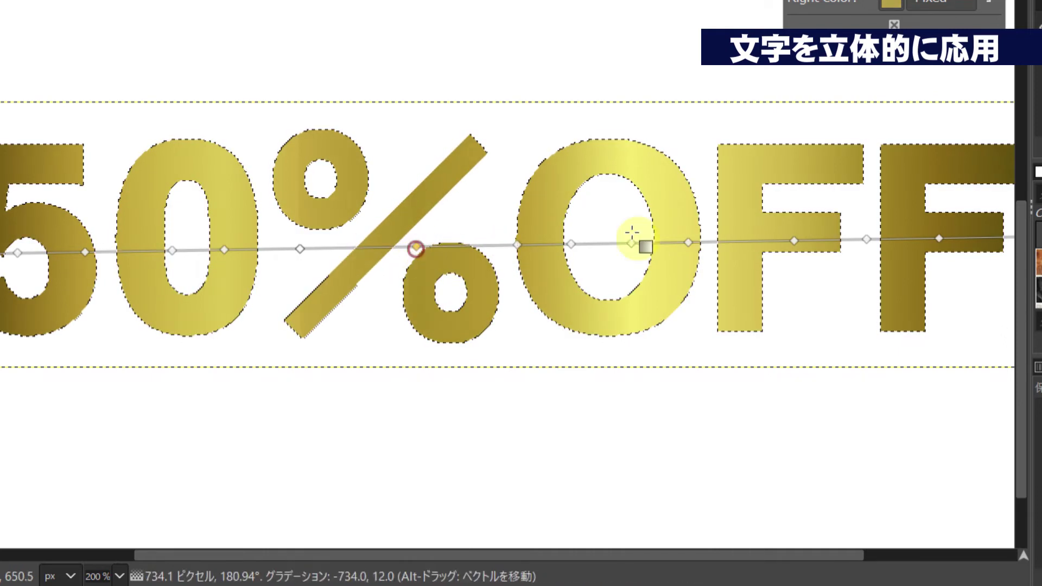
left_click(689, 242)
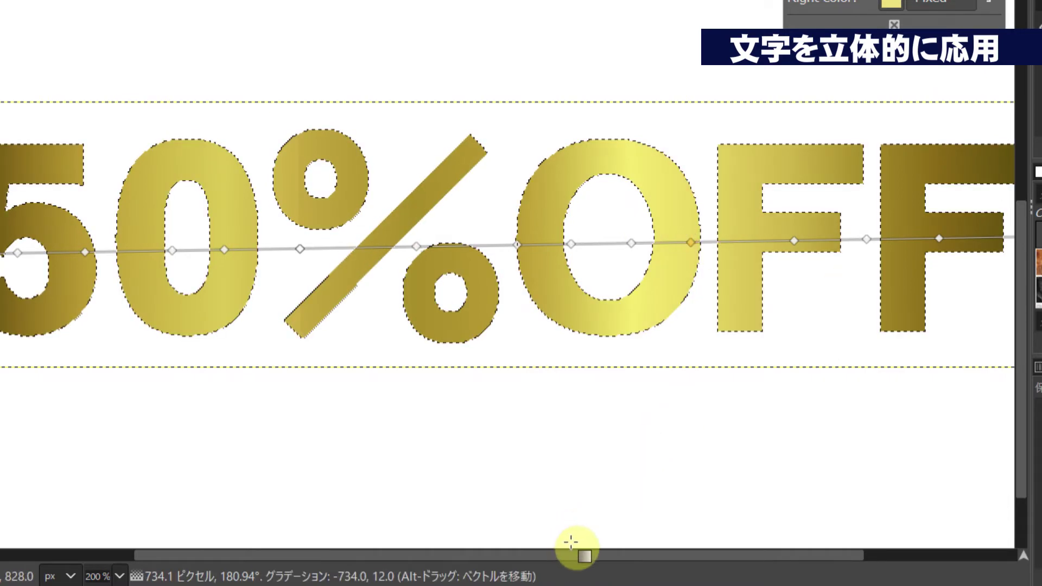
left_click_drag(579, 555, 711, 555)
- Add and move gradient stops to reshade the F and lighten the ! to bronze-gold
mouse_move(793, 240)
left_mouse_down()
mouse_move(817, 239)
mouse_move(764, 238)
left_mouse_up()
left_click_drag(677, 239, 717, 239)
left_click_drag(795, 237, 835, 236)
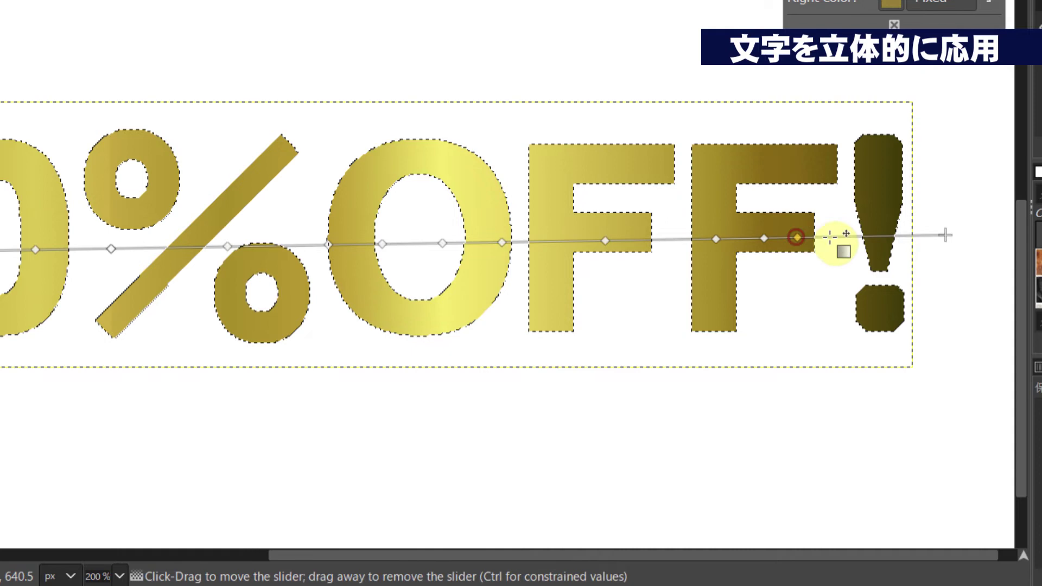
left_click_drag(758, 236, 784, 238)
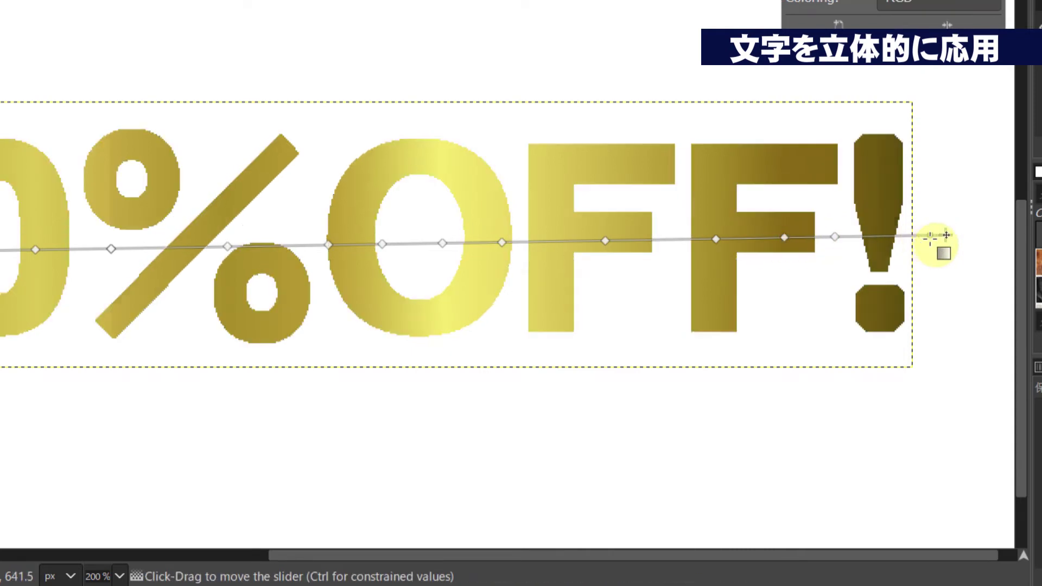
left_click(924, 235)
left_click(840, 237)
left_click_drag(840, 236, 879, 235)
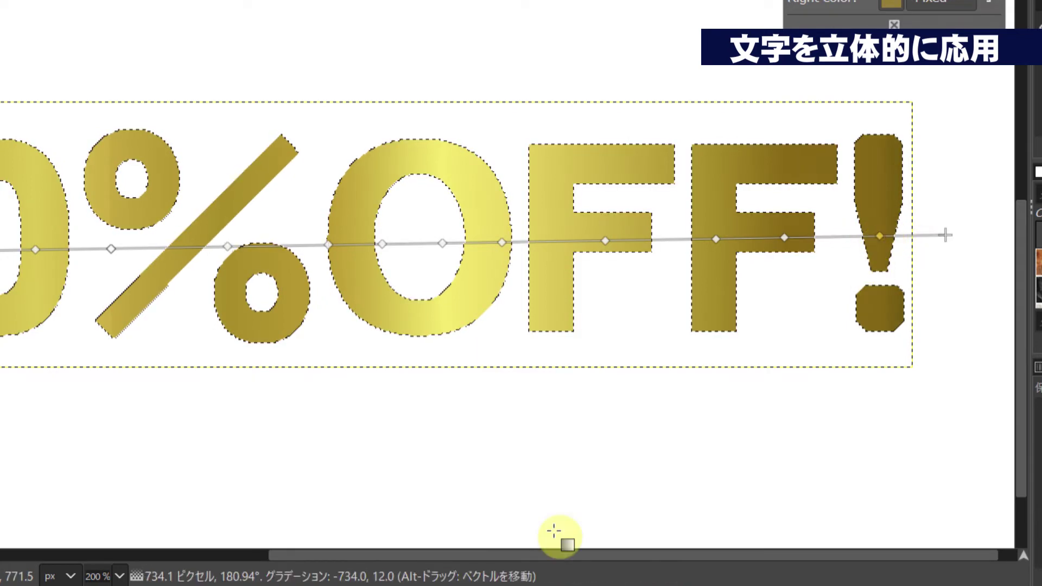
left_click(120, 576)
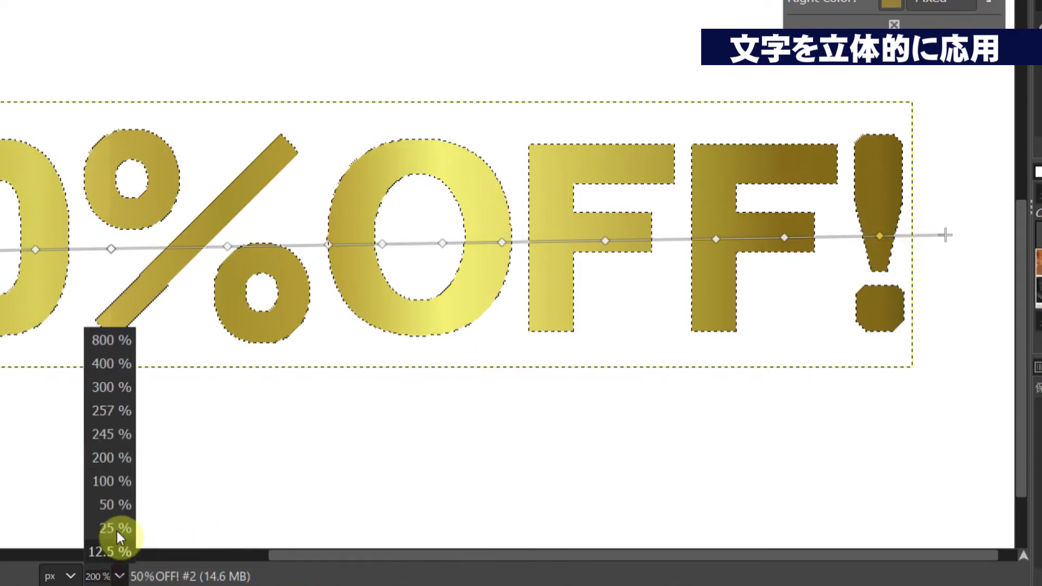
- Zoom to 100% and commit the gold gradient by switching to the Move tool
left_click(100, 479)
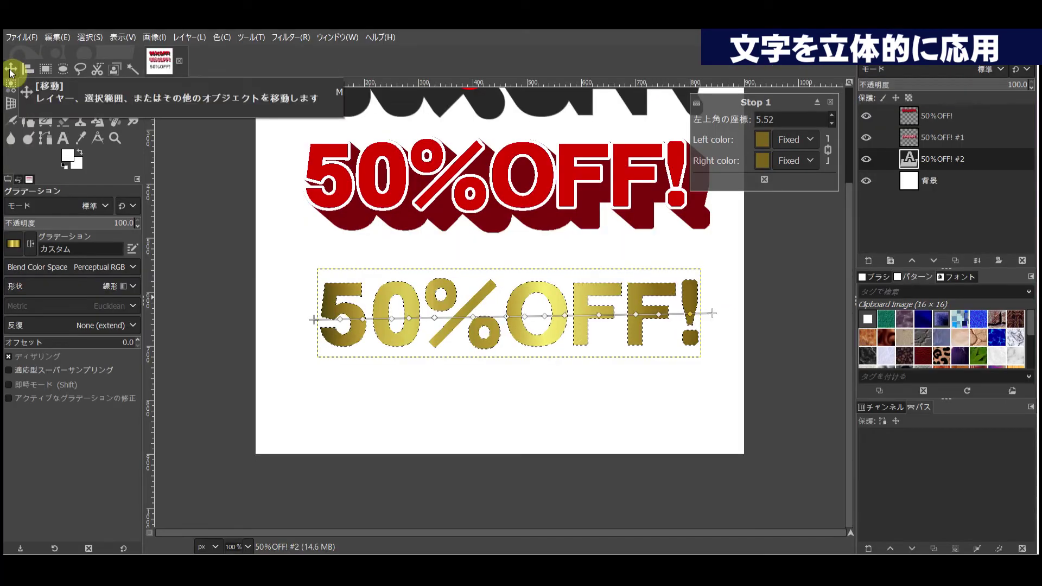
left_click(11, 70)
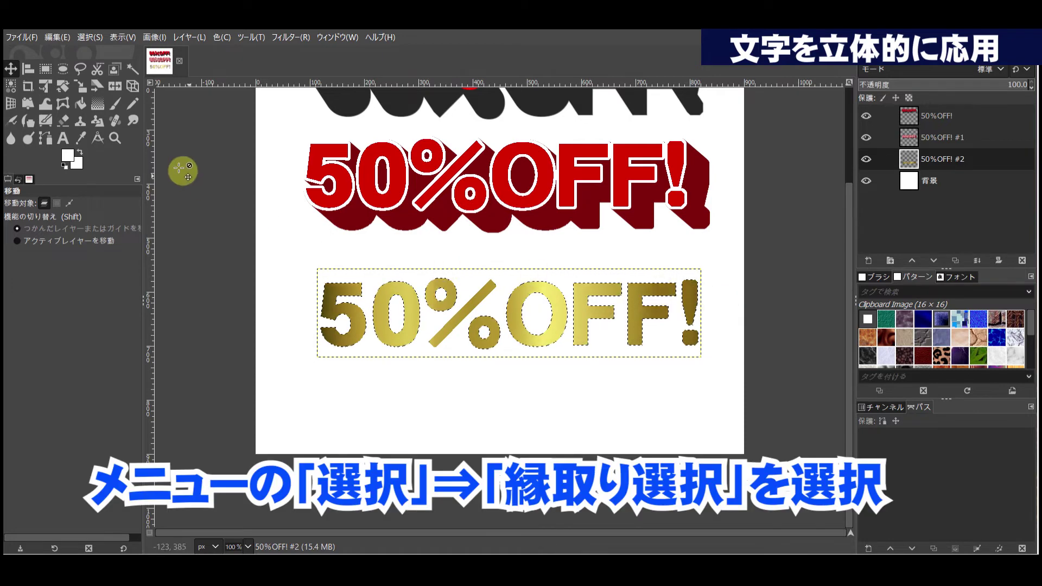
- Apply Select > Border with a 5 px width, then zoom to 200% on the gold text
left_click(88, 38)
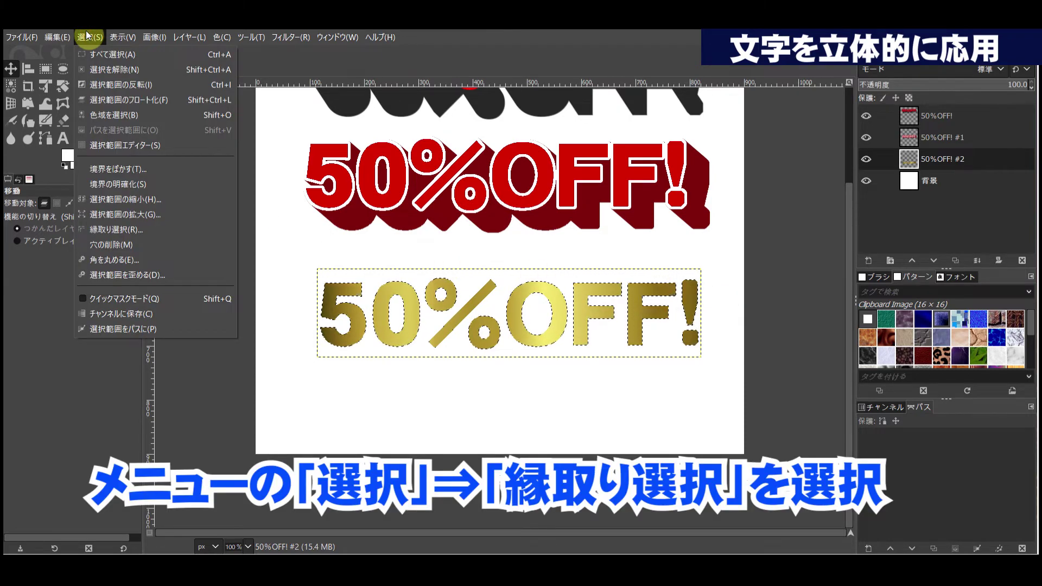
left_click(148, 230)
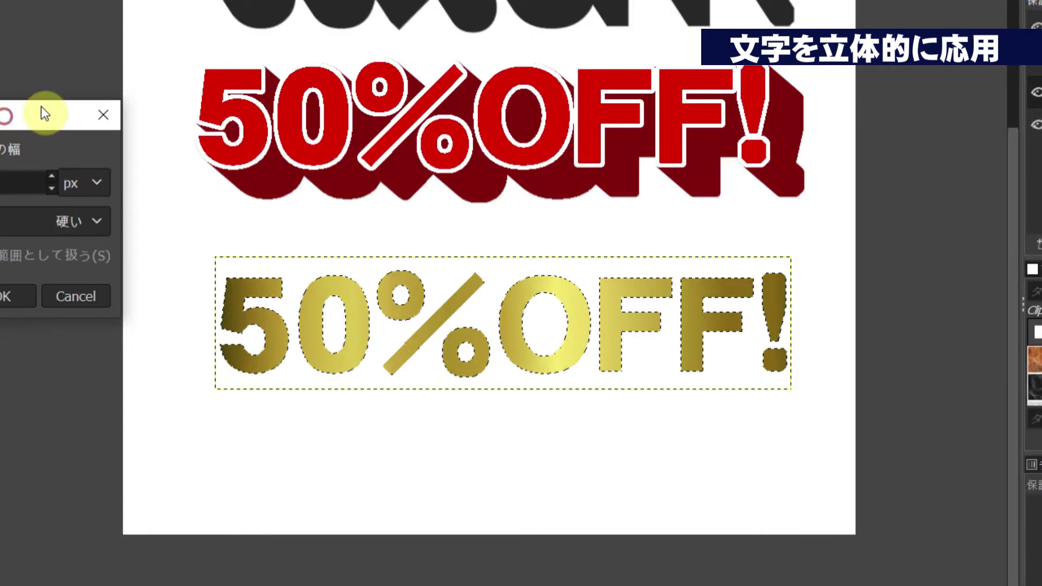
left_click_drag(41, 112, 320, 38)
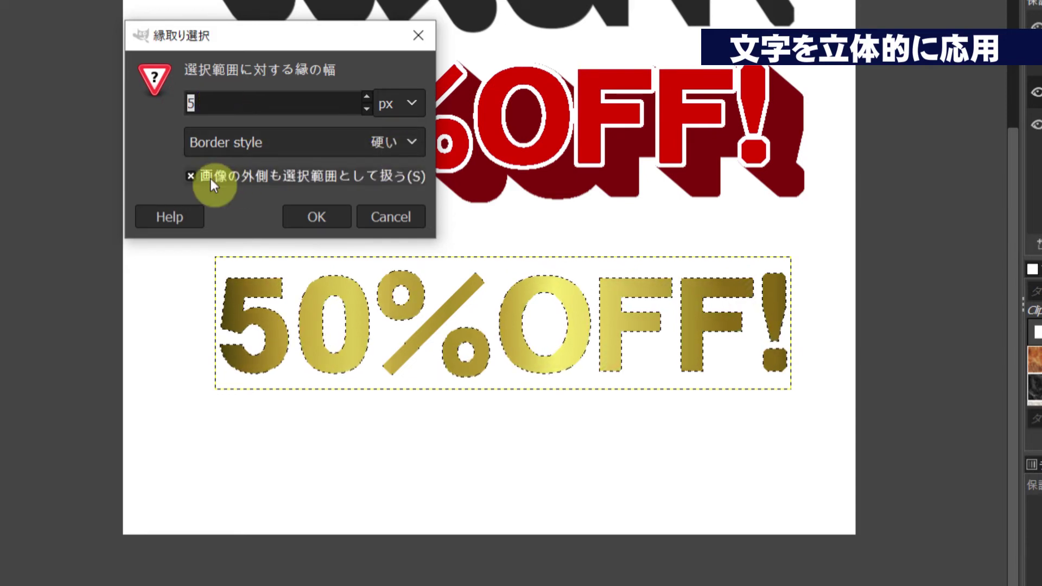
left_click(321, 216)
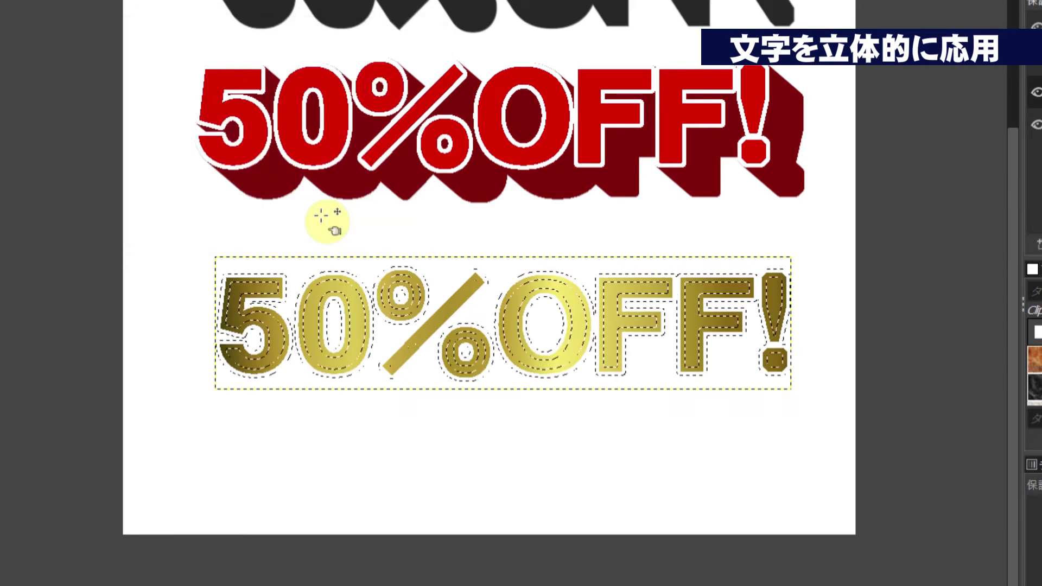
left_click(104, 556)
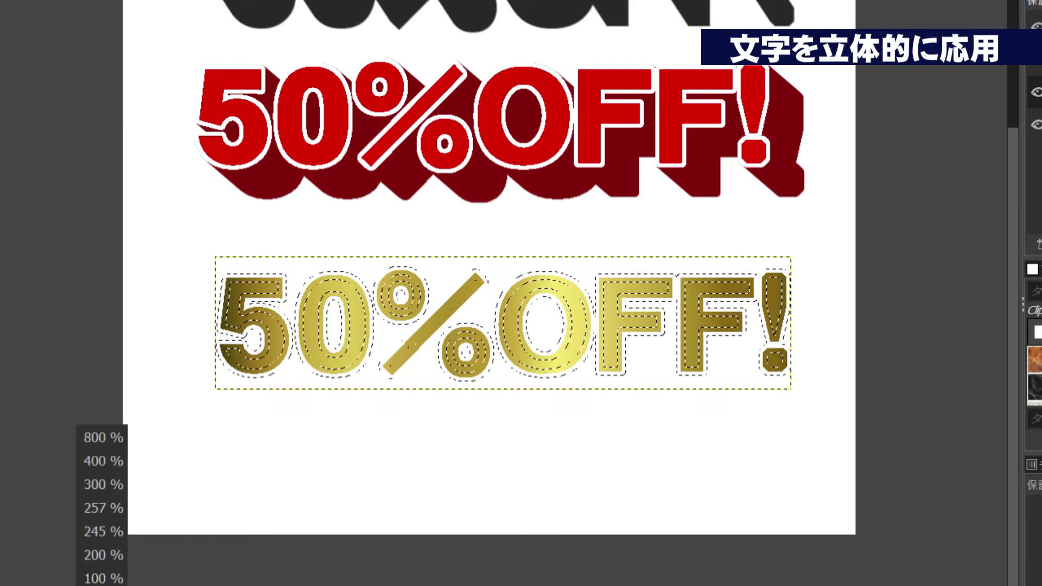
left_click(106, 553)
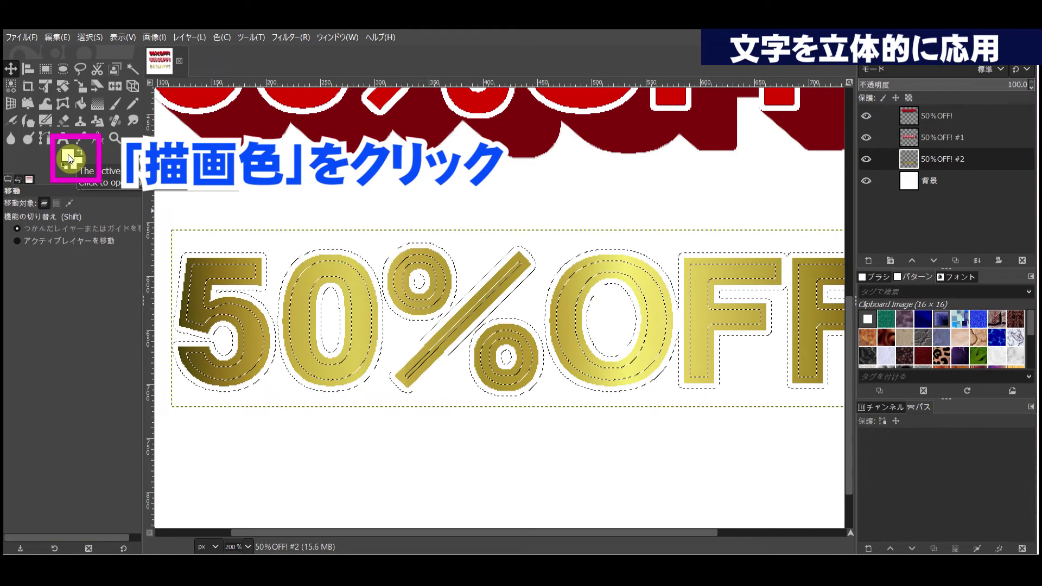
left_click(71, 157)
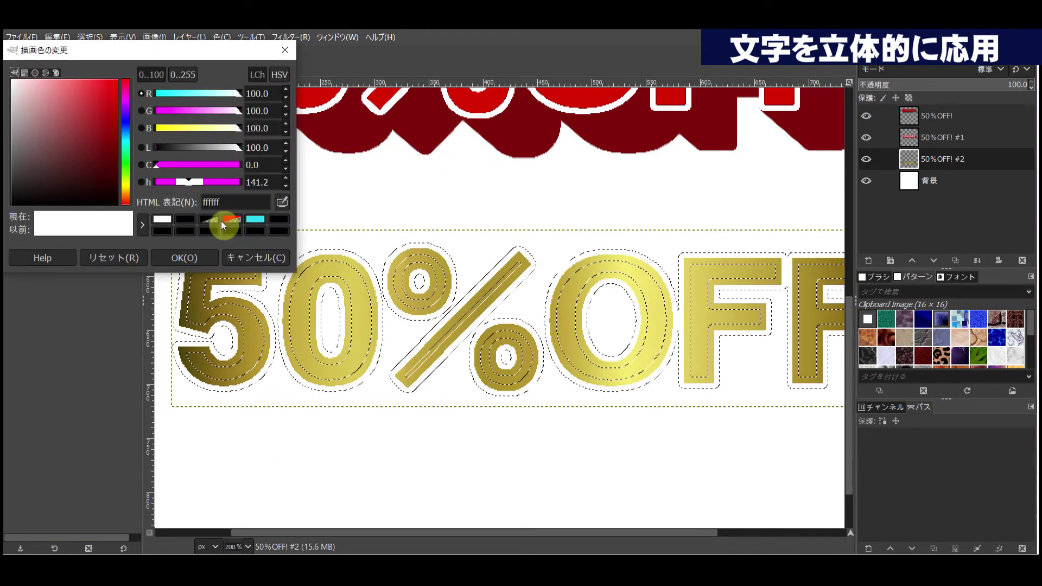
- Bucket-fill the border band black around the outer edges, the 0 and both % circles
left_click(184, 219)
left_click(195, 263)
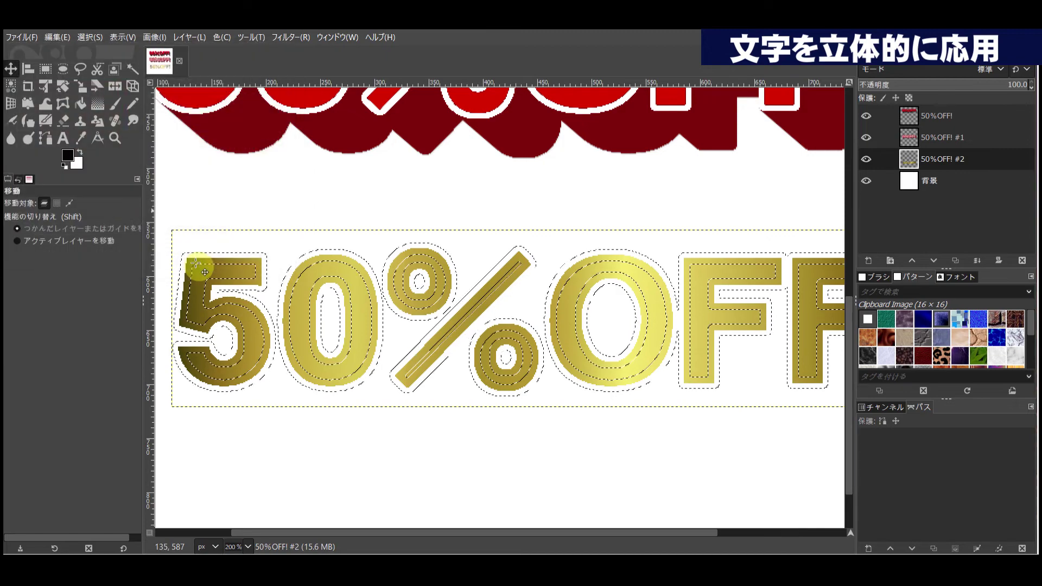
left_click(83, 99)
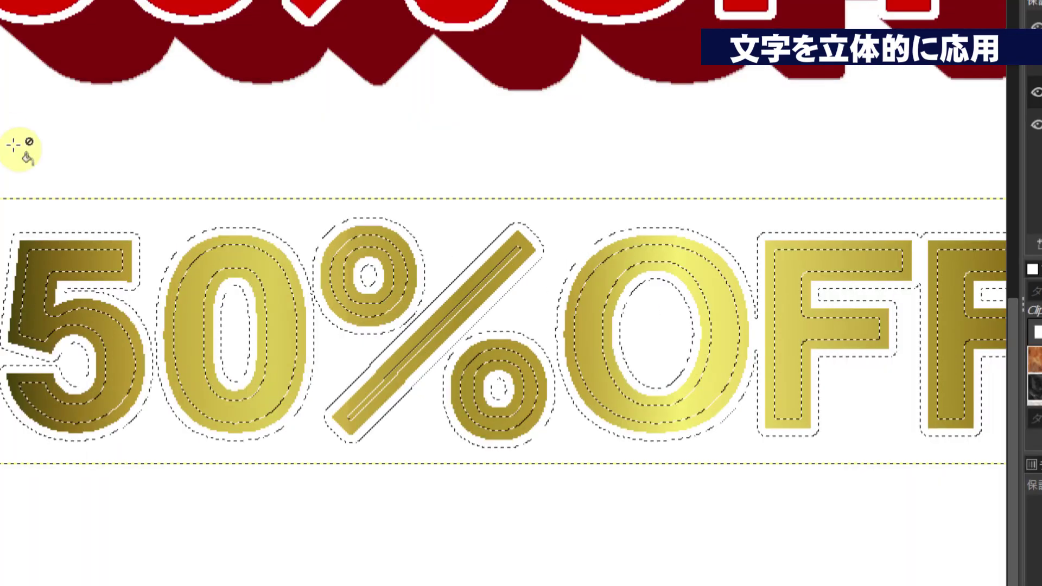
left_click(42, 235)
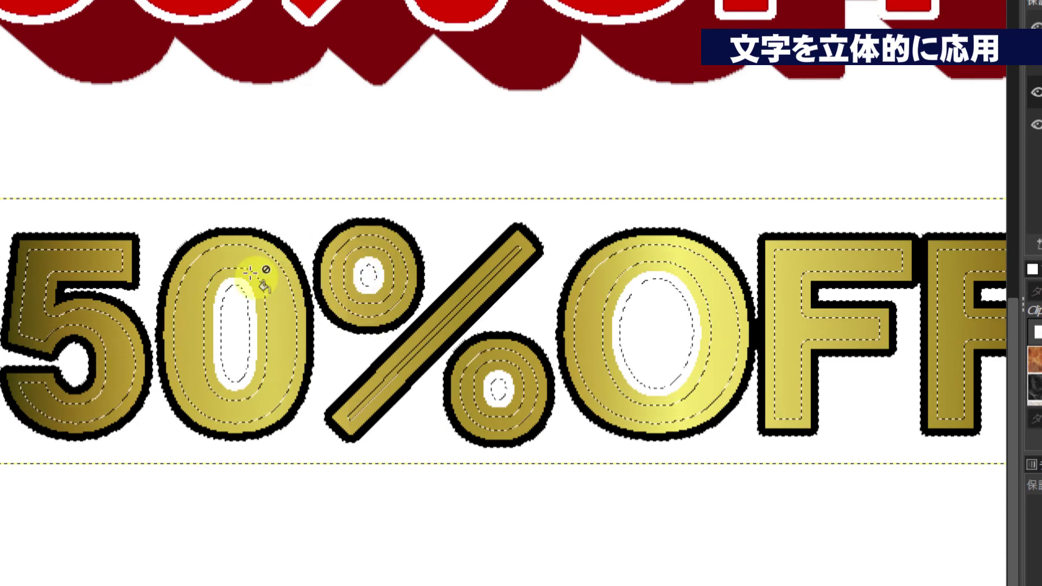
left_click(234, 286)
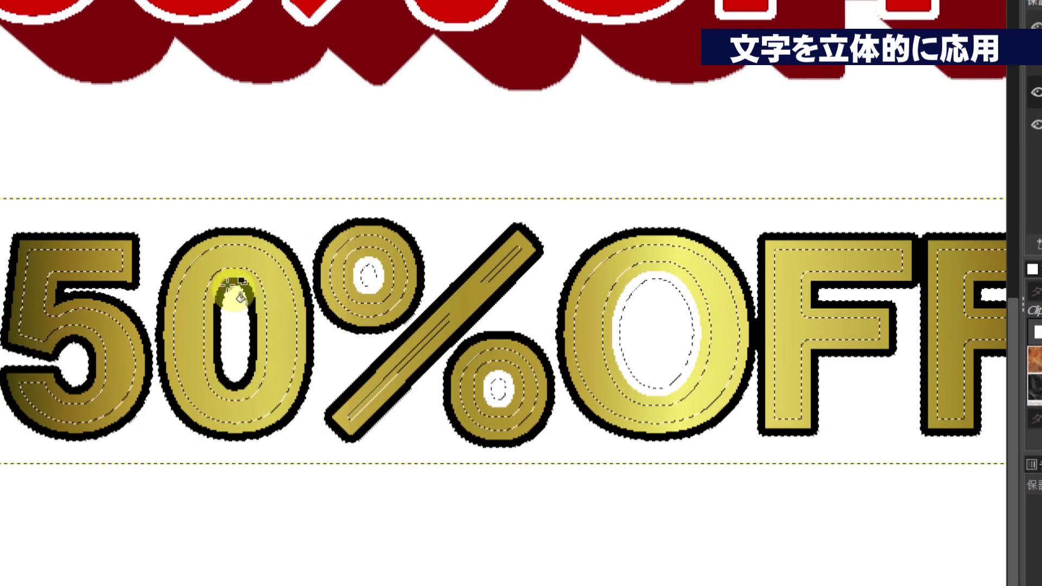
left_click(362, 268)
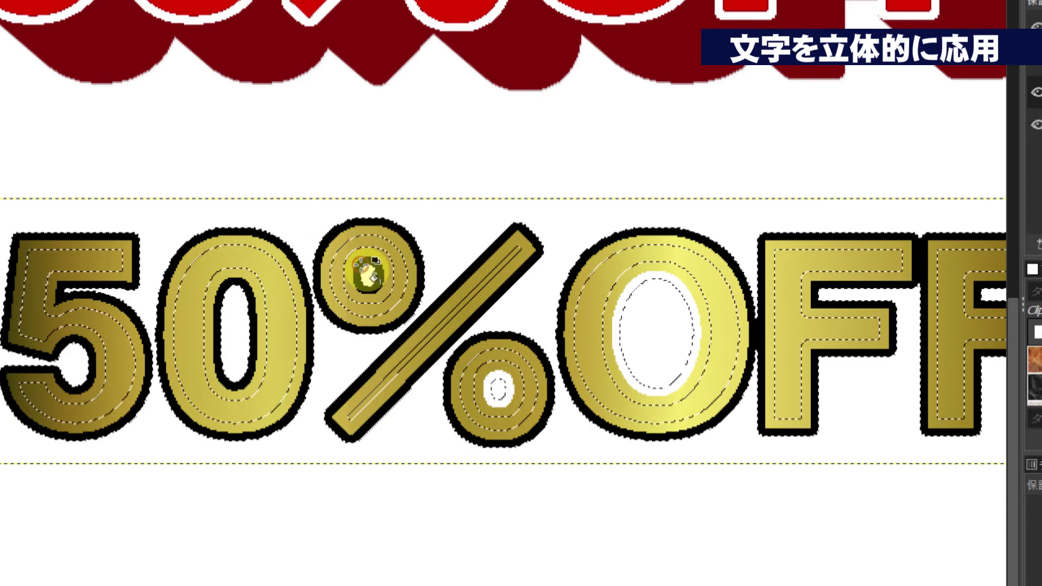
left_click(494, 377)
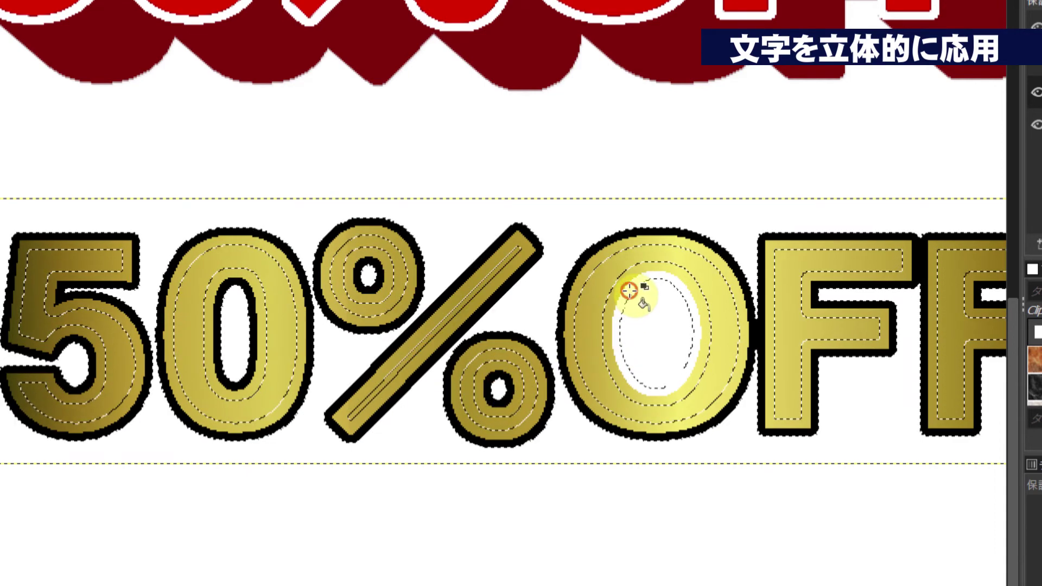
left_click(112, 581)
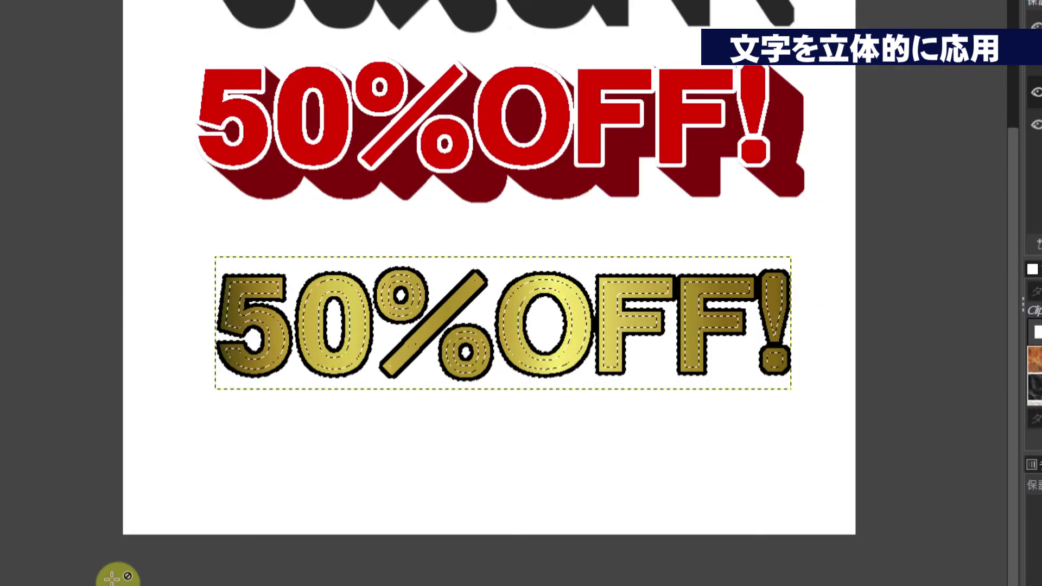
left_click(90, 37)
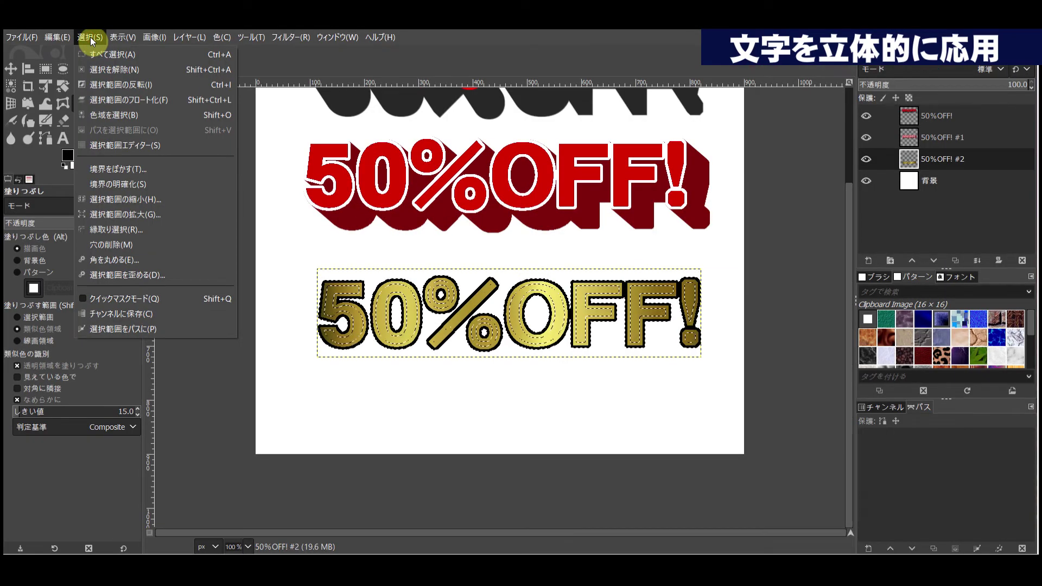
- Clear the selection and apply a white Long Shadow, angle 45 and length 67.5
left_click(103, 71)
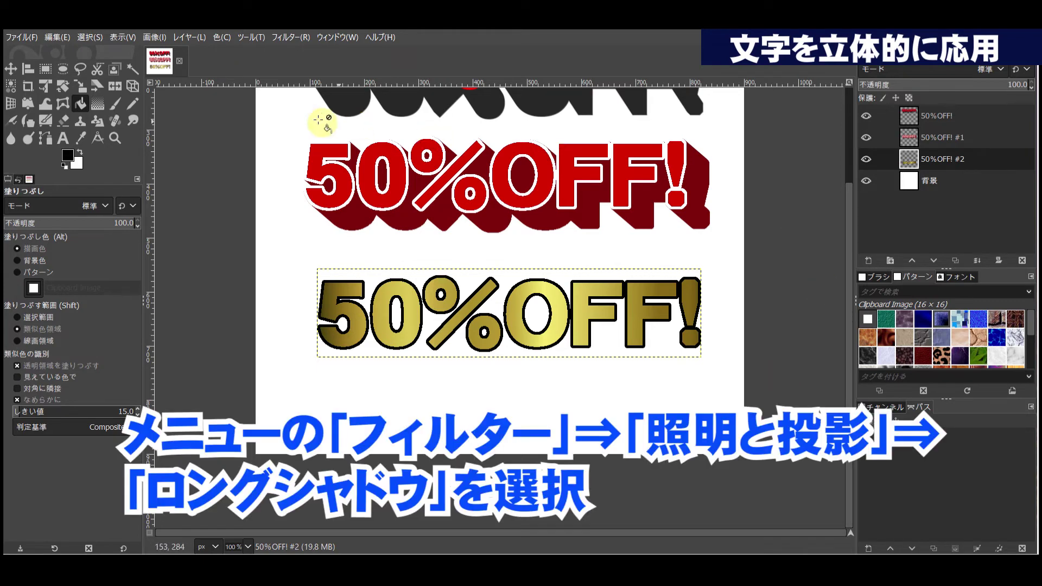
left_click(291, 39)
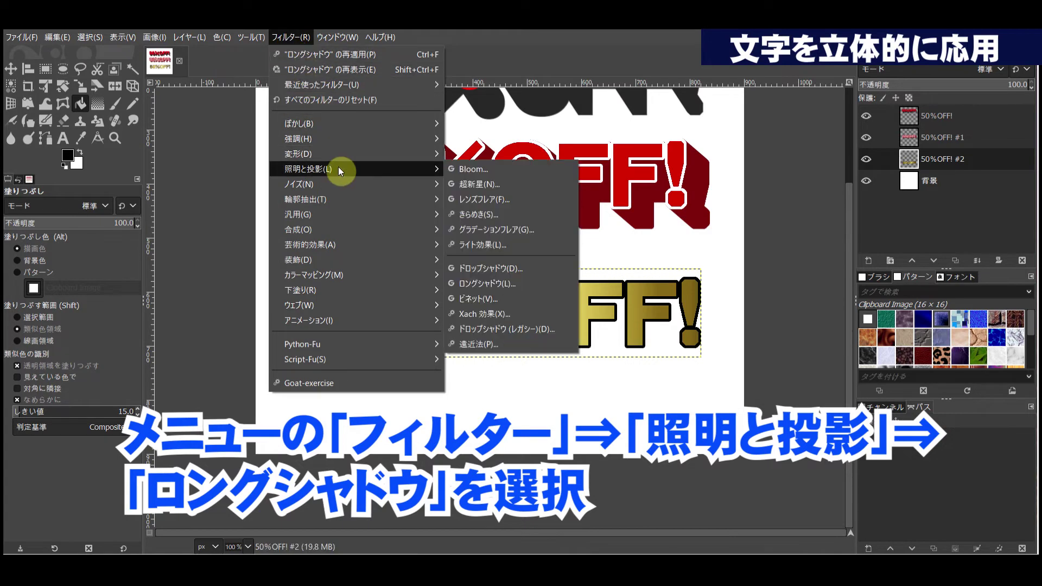
left_click(517, 284)
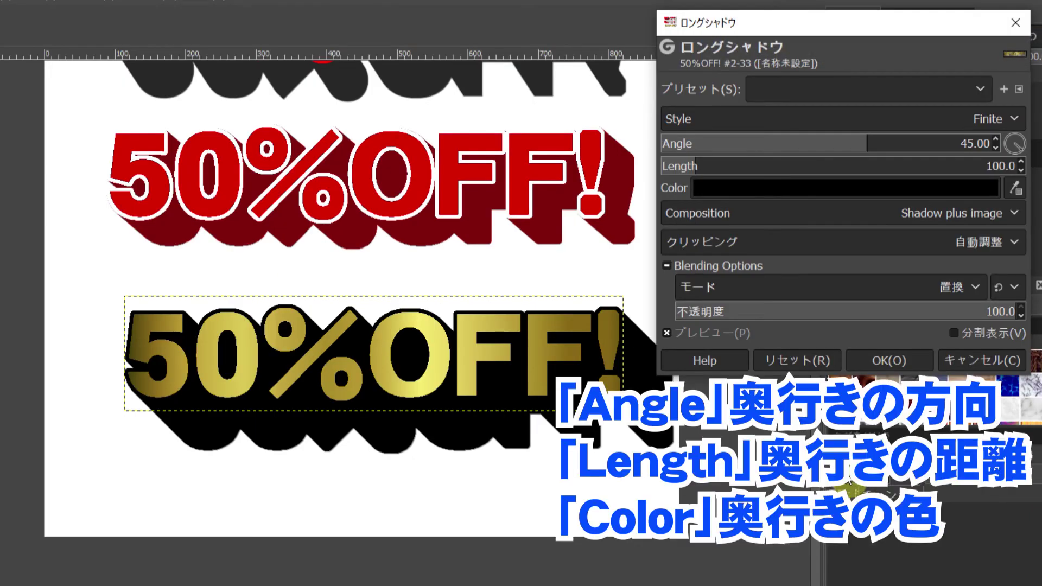
left_click(680, 166)
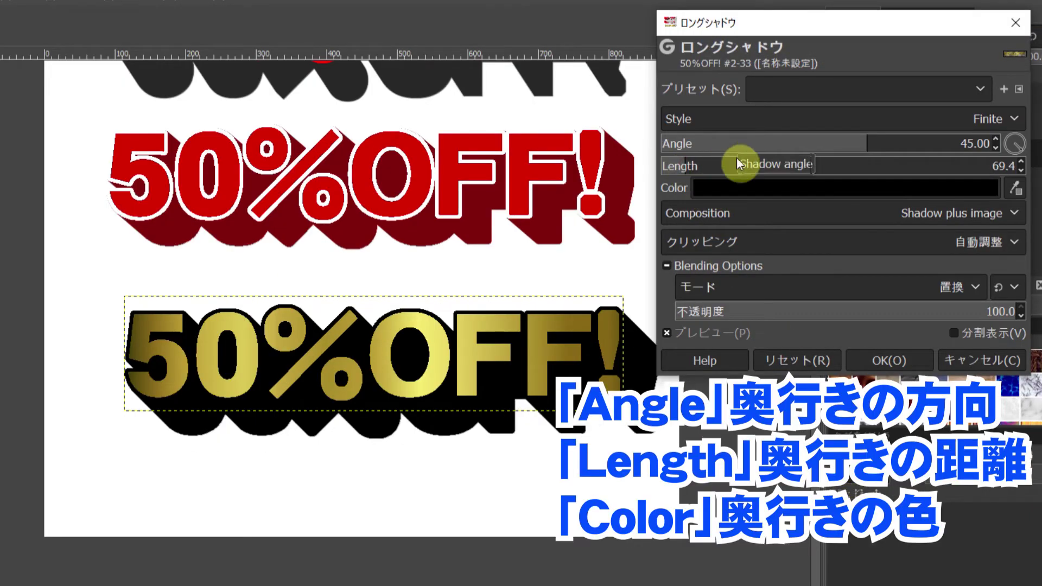
left_click_drag(689, 167, 685, 167)
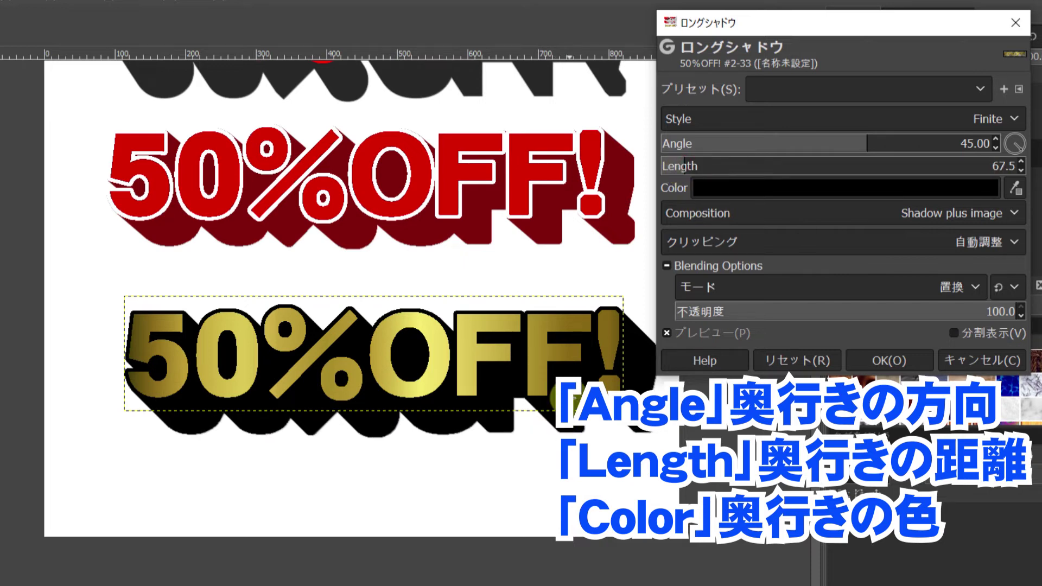
left_click(715, 188)
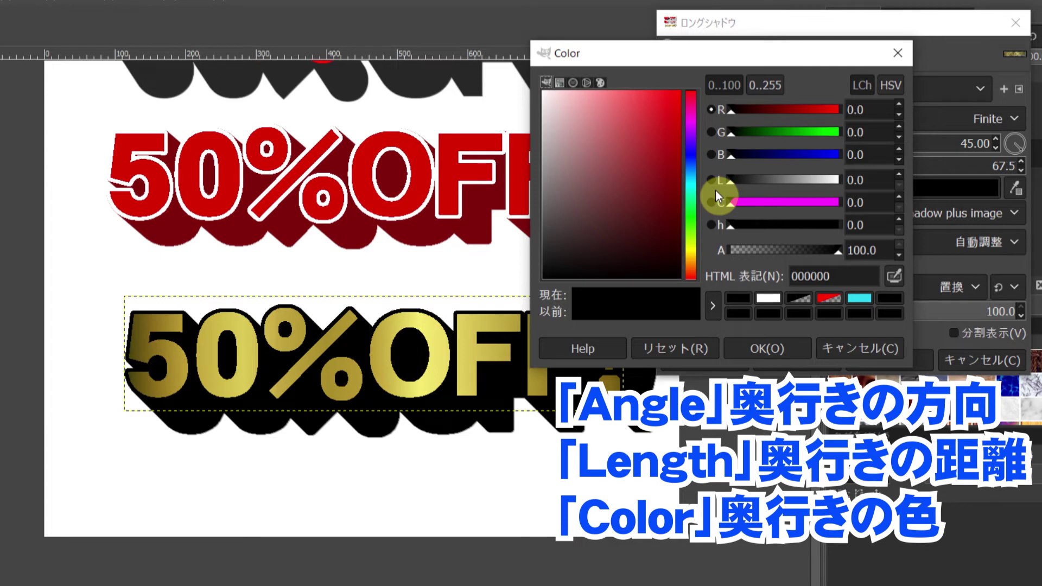
left_click(771, 298)
left_click(767, 349)
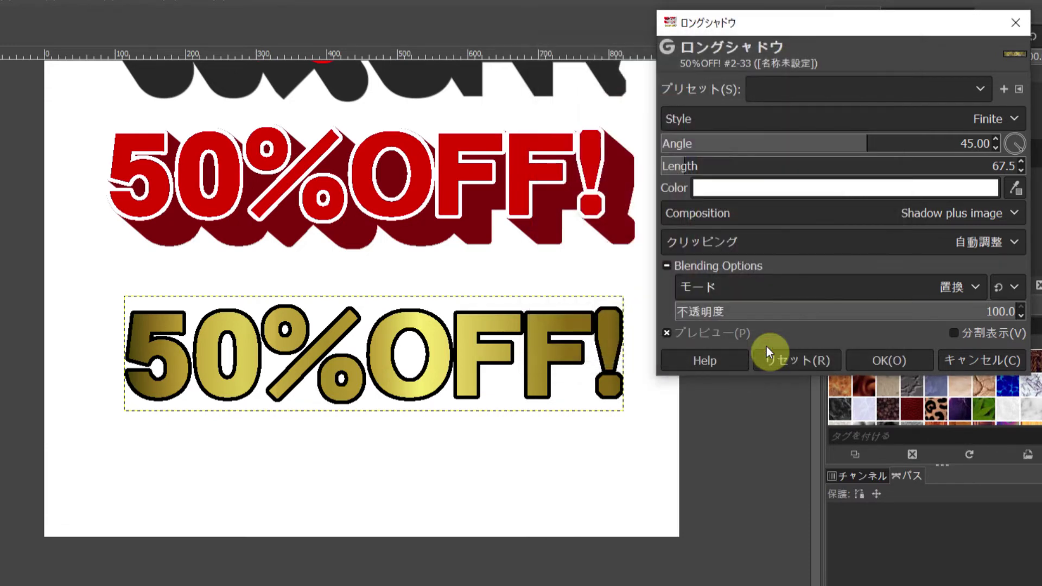
left_click(893, 362)
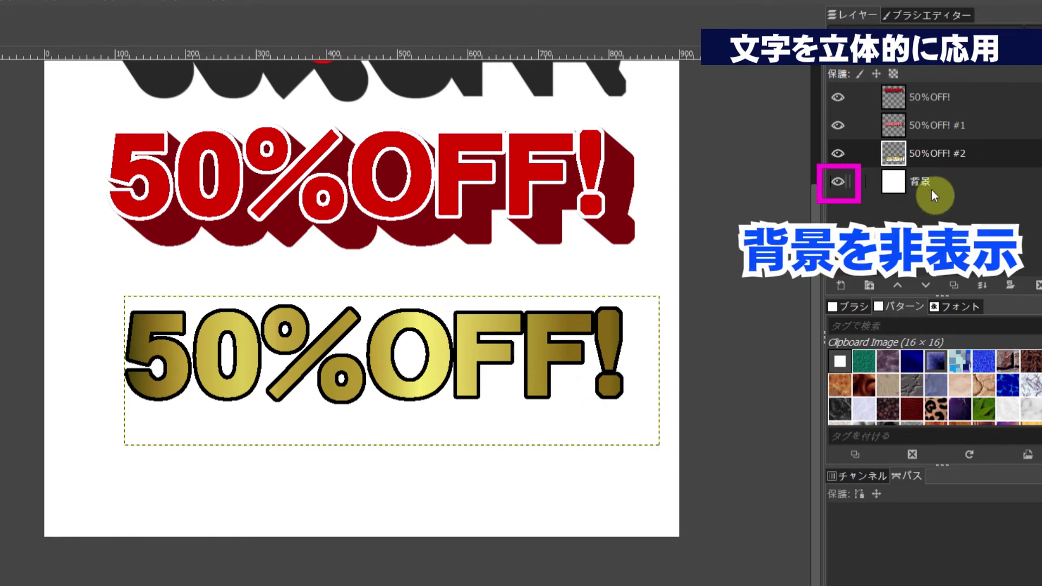
- Hide the 背景 layer and select the white long shadow with Select by Color
left_click(840, 181)
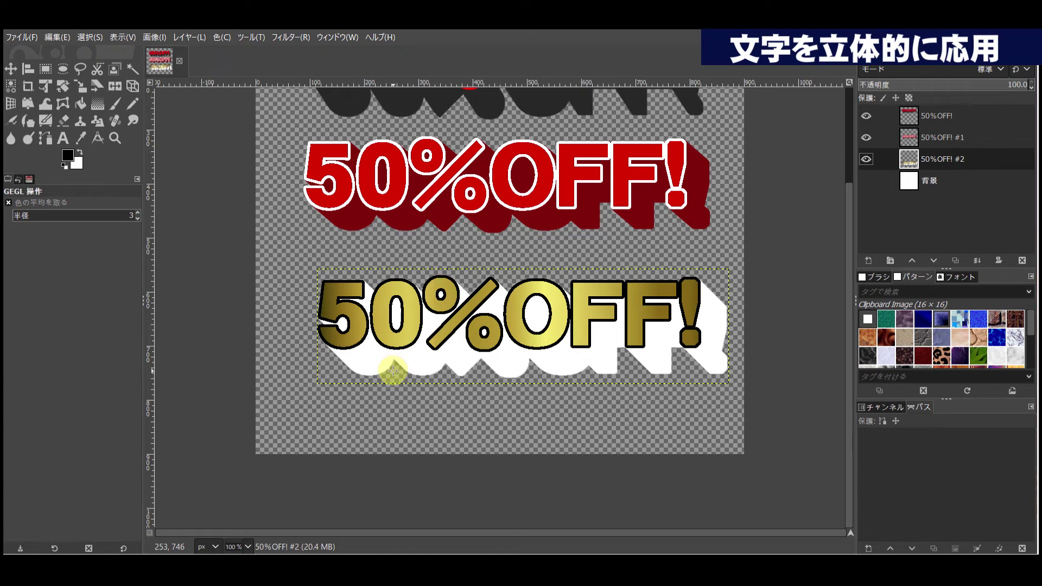
left_click(10, 86)
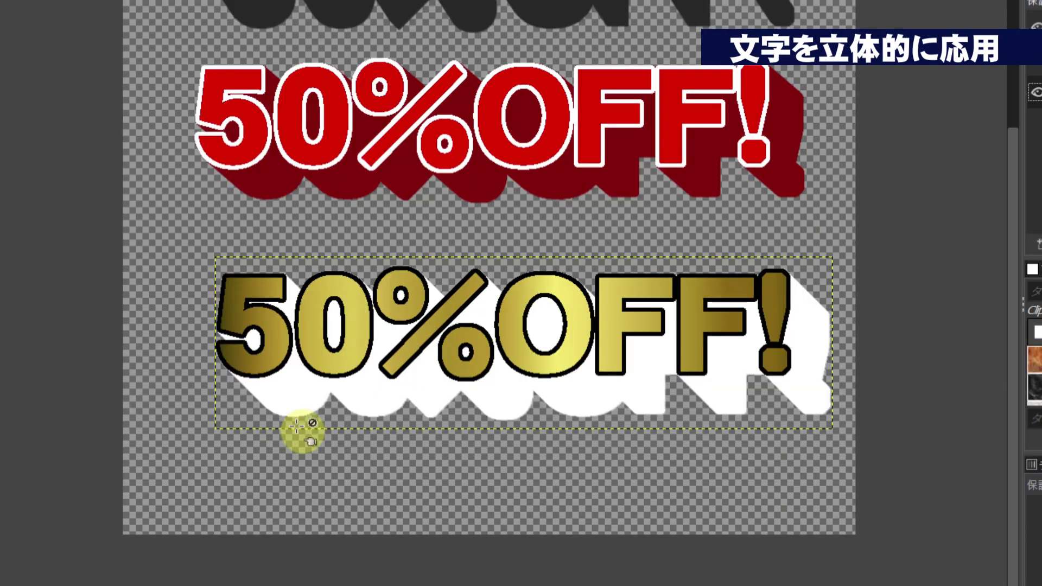
left_click(300, 391)
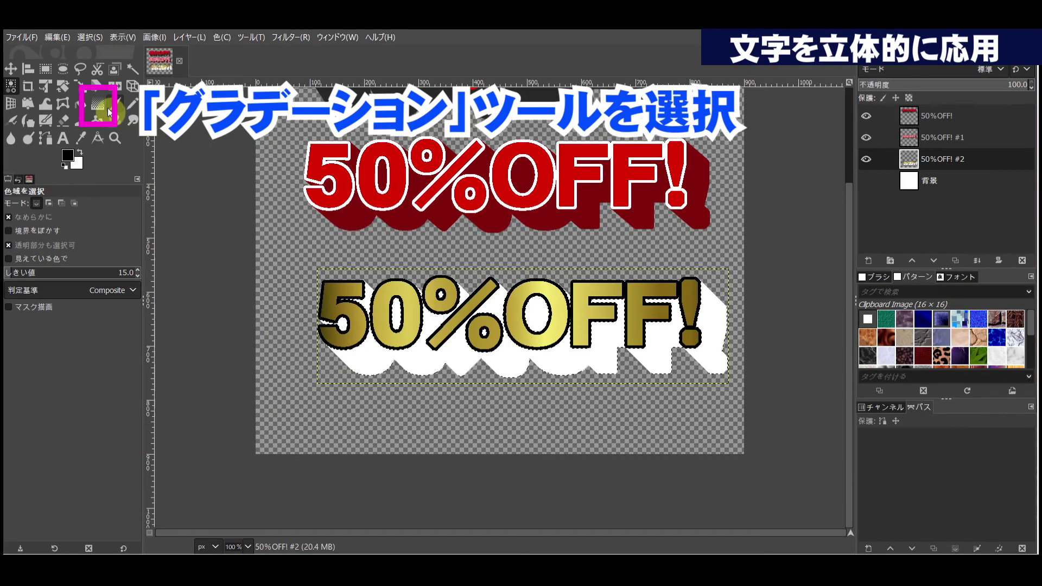
- Drag the gold gradient across the white shadow selection, then zoom in on the text
left_click(101, 108)
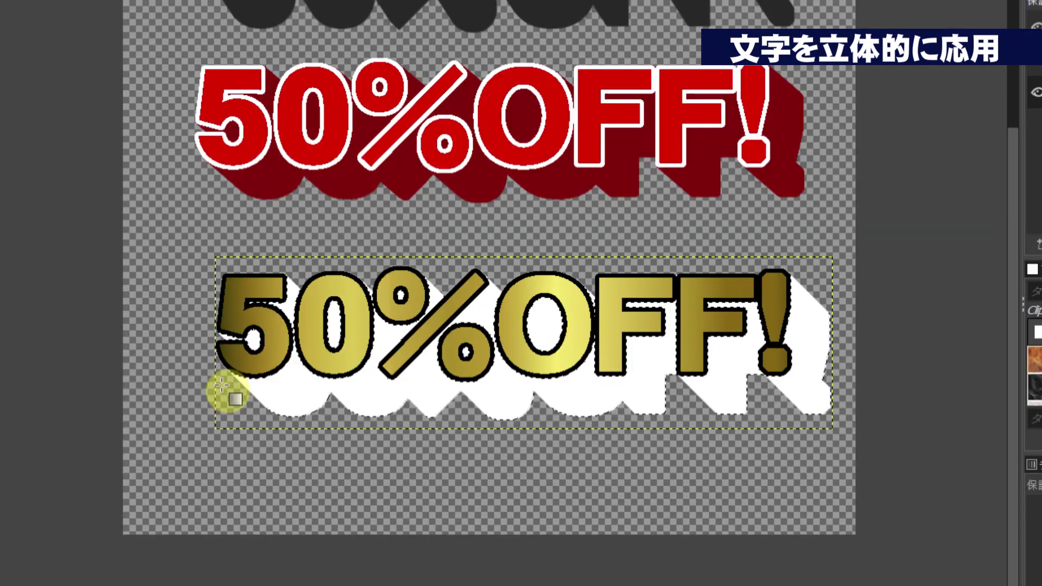
mouse_move(223, 386)
left_mouse_down()
mouse_move(823, 379)
mouse_move(865, 393)
mouse_move(840, 383)
left_mouse_up()
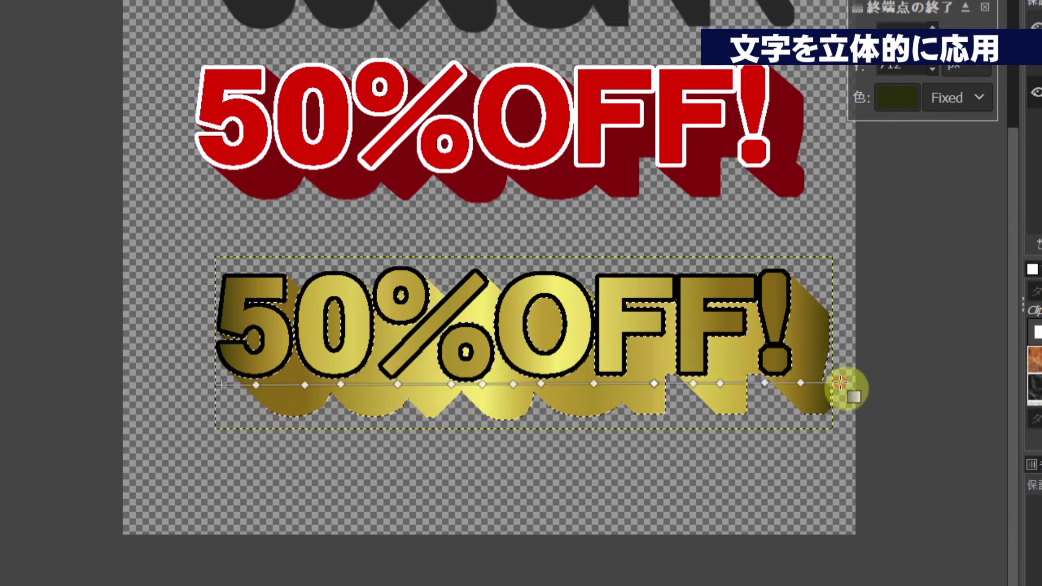
key("plus")
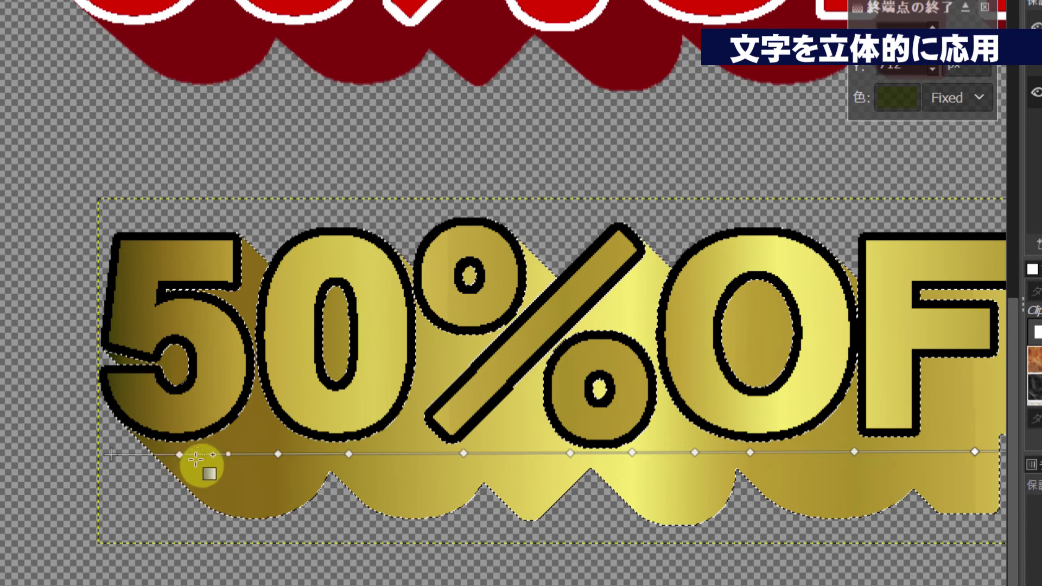
- Reposition the gold gradient's first seven stops, moving the first right and the rest left
left_click_drag(180, 455, 203, 455)
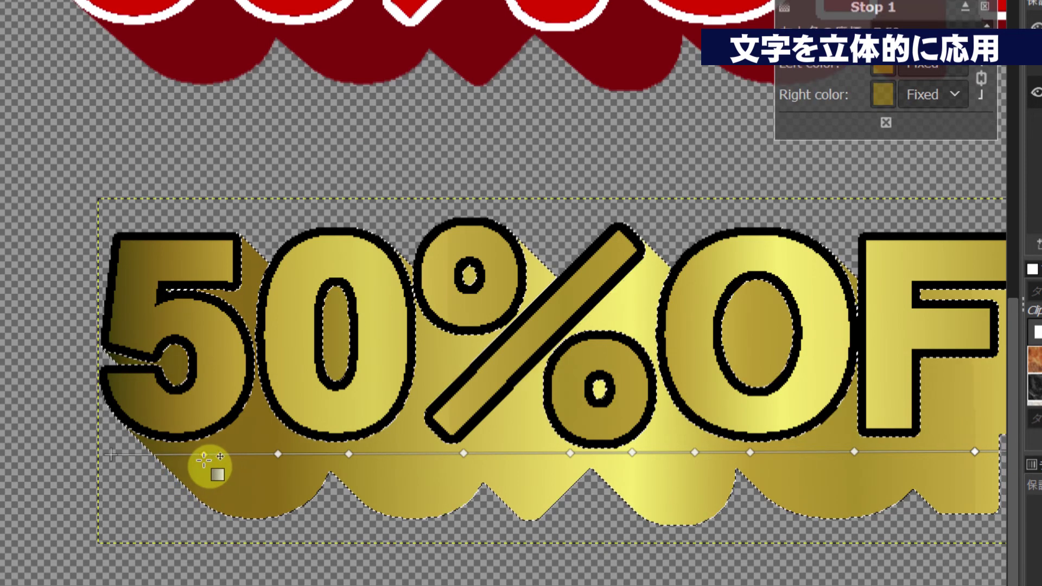
left_click_drag(277, 454, 245, 456)
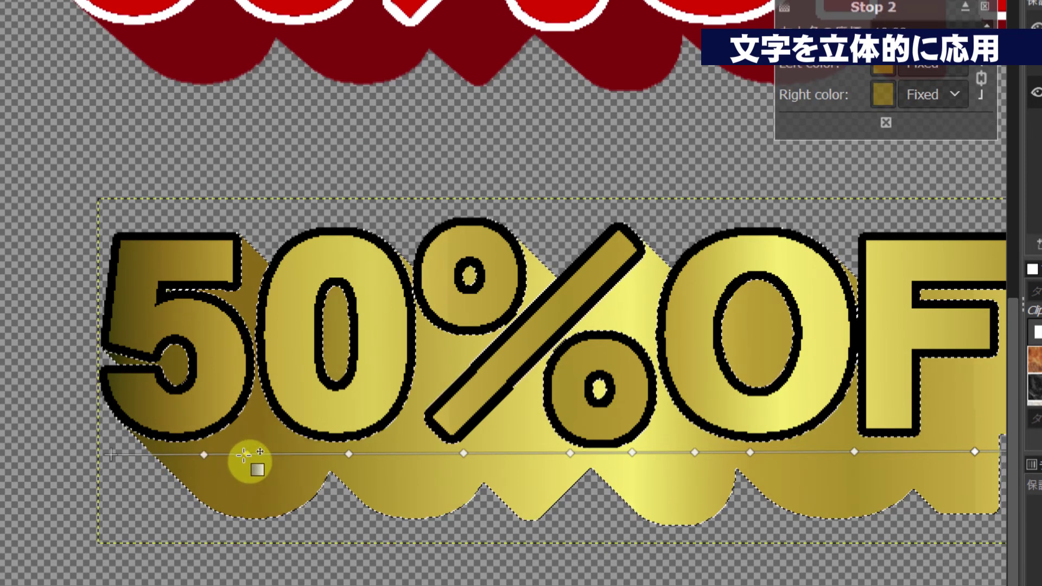
left_click_drag(350, 454, 318, 457)
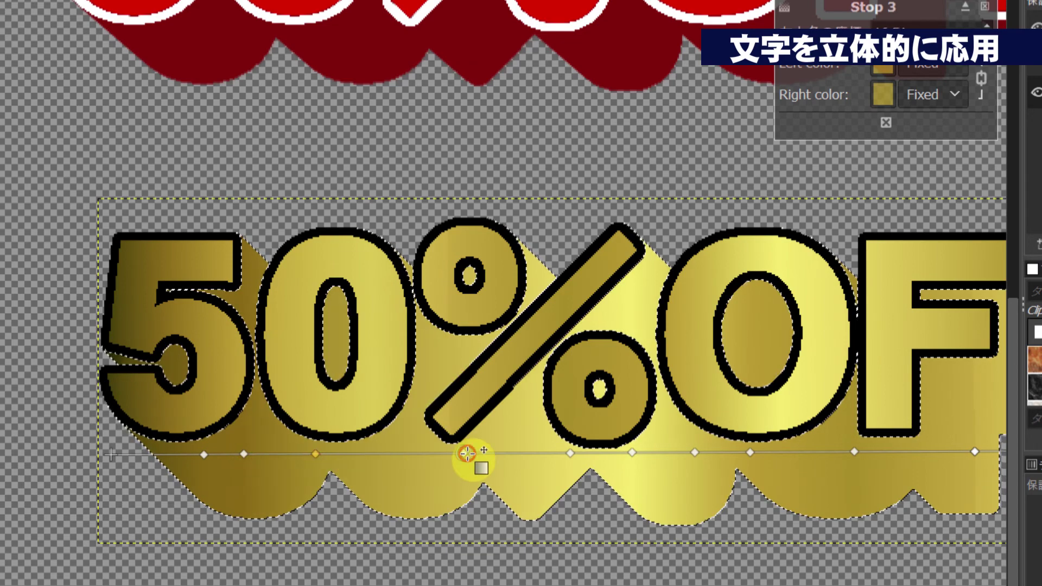
left_click_drag(467, 453, 427, 454)
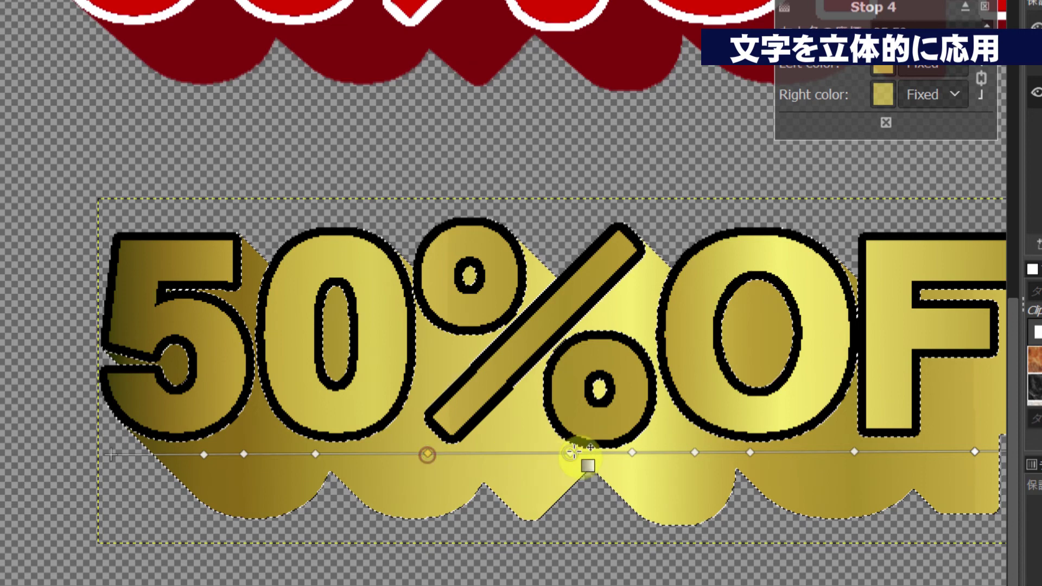
left_click_drag(572, 450, 505, 449)
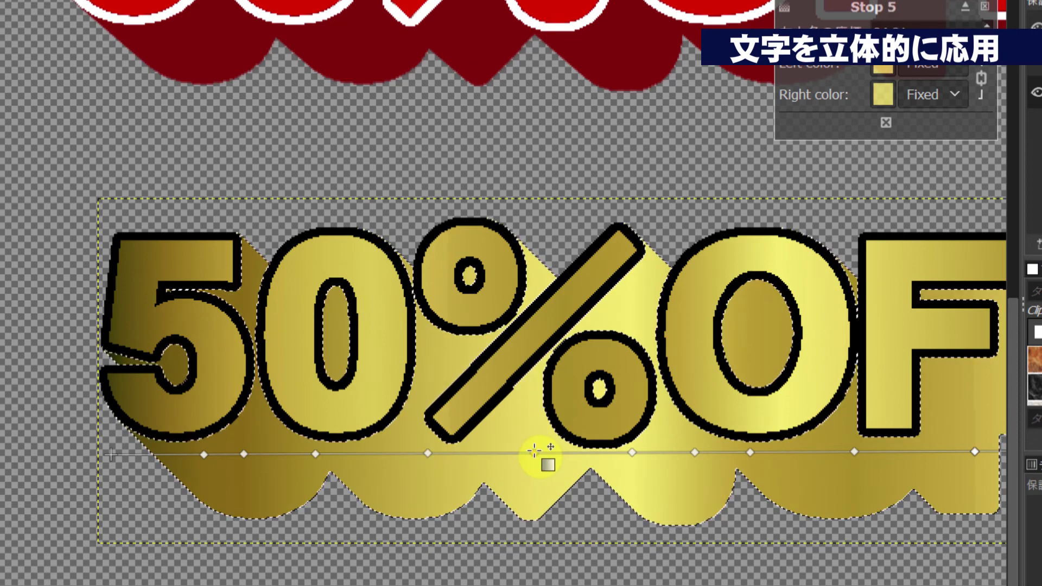
left_click_drag(632, 452, 576, 453)
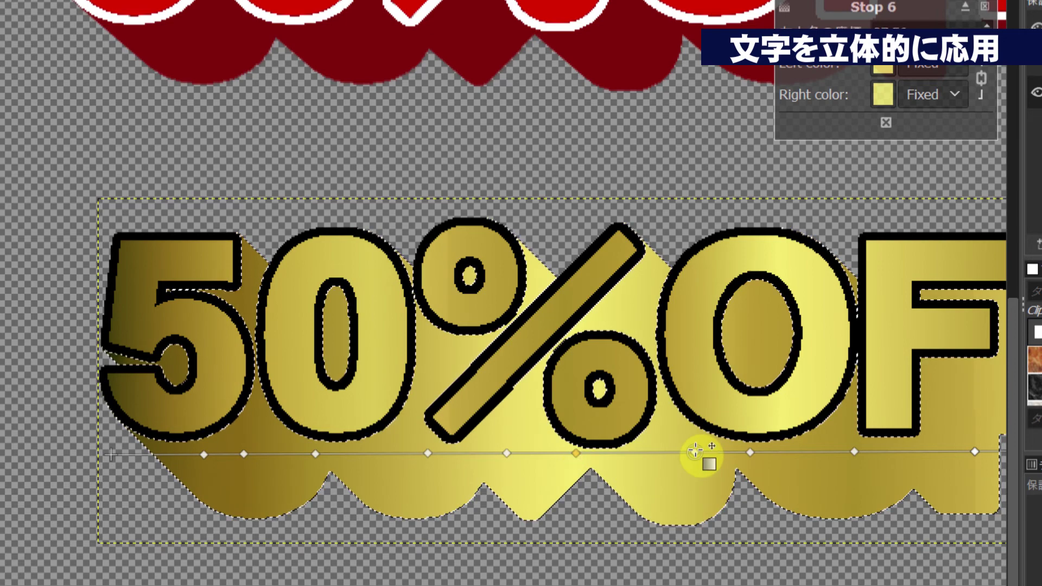
left_click_drag(690, 452, 653, 453)
- Add a new stop near the gradient's right side and nudge a selected stop slightly right
left_click(751, 452)
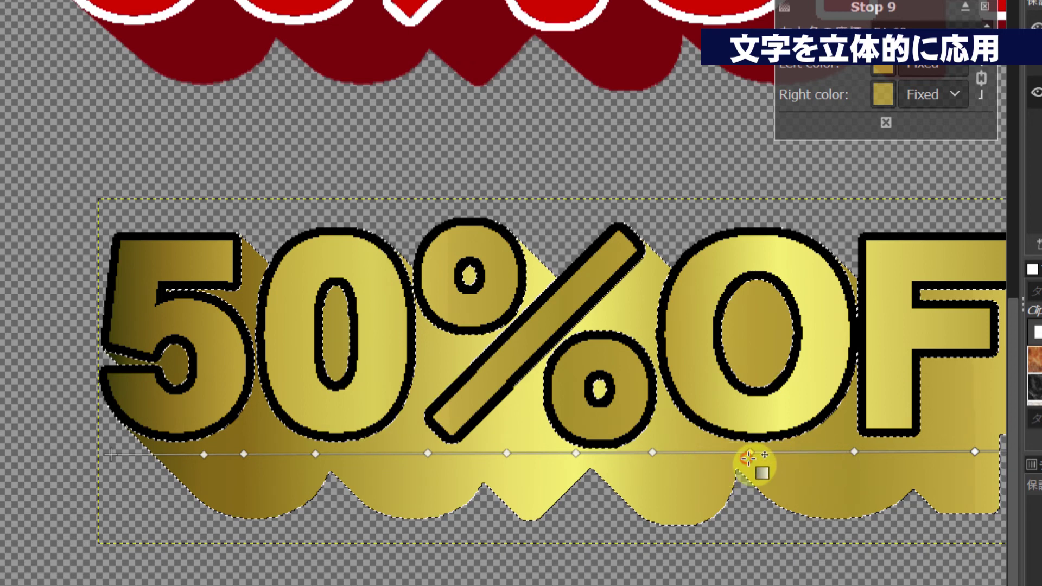
left_click(854, 451)
left_click(809, 452)
left_click(854, 452)
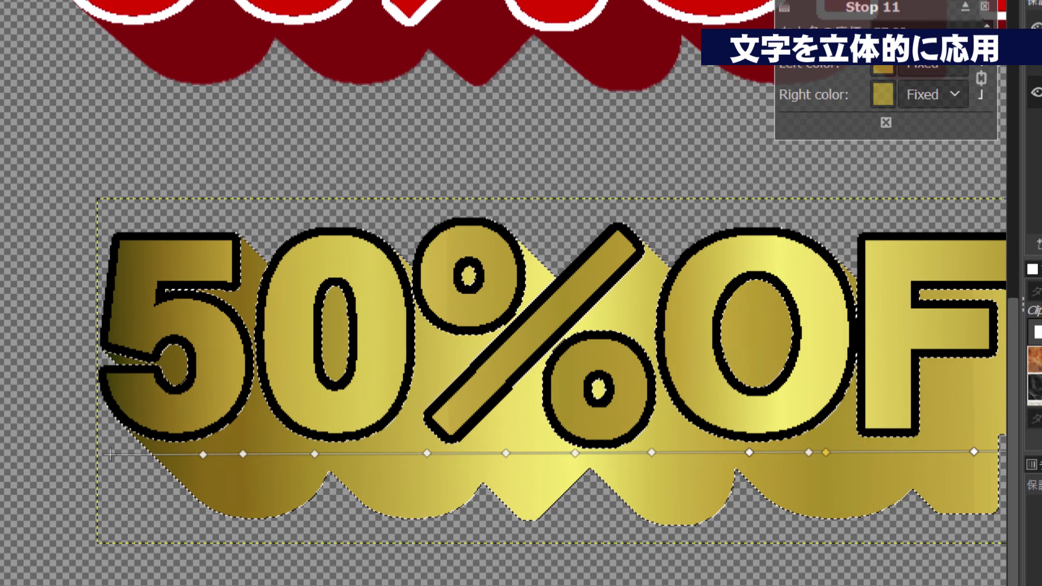
scroll(852, 454, "right", 5)
mouse_move(499, 452)
left_mouse_down()
mouse_move(549, 451)
mouse_move(524, 460)
left_mouse_up()
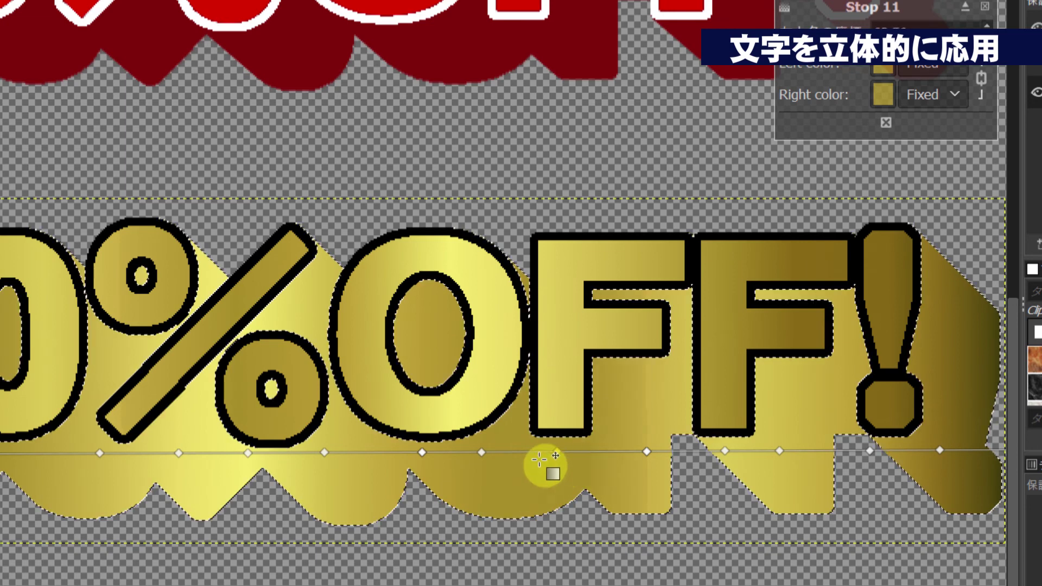
- Rebalance a midpoint, shift the later stops left and the last stop right, then zoom to 100%
left_click(647, 451)
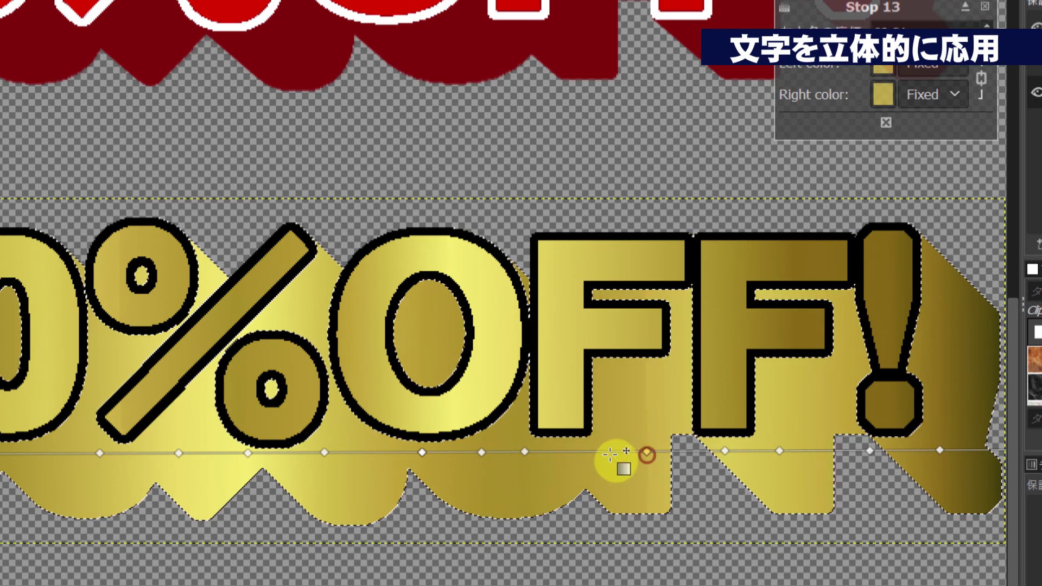
left_click(550, 452)
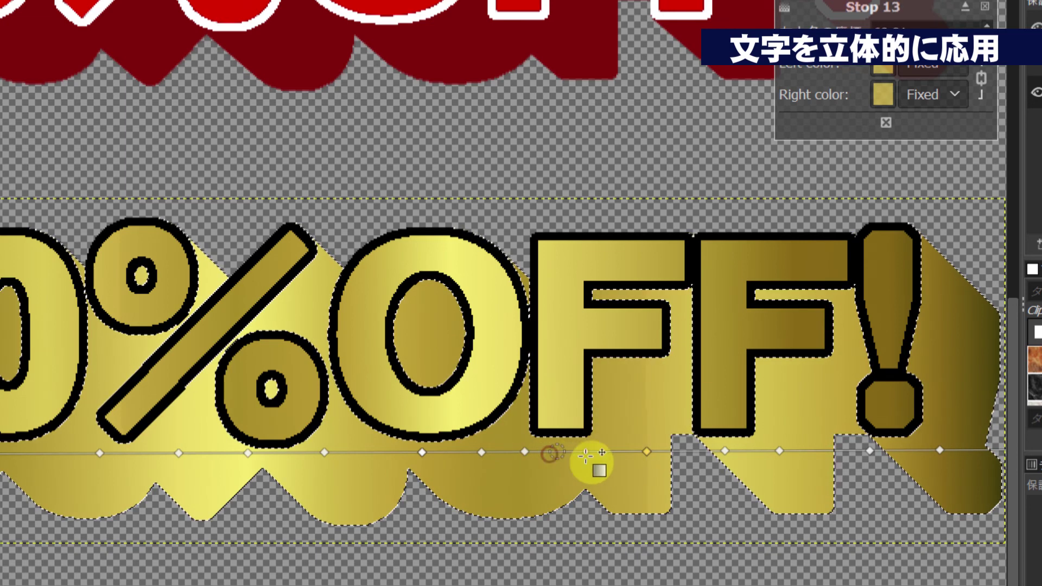
left_click_drag(557, 451, 557, 454)
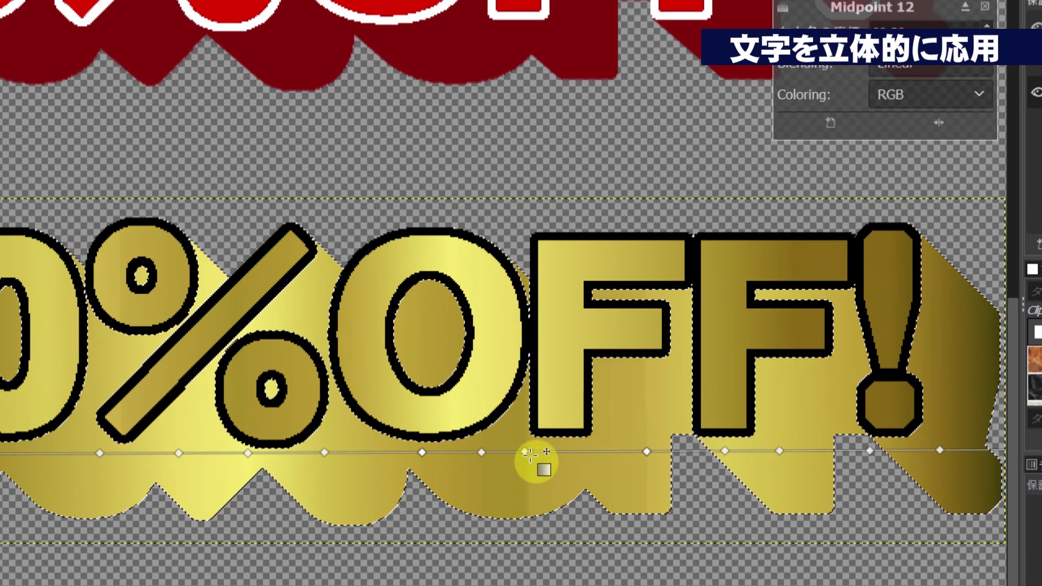
left_click(640, 450)
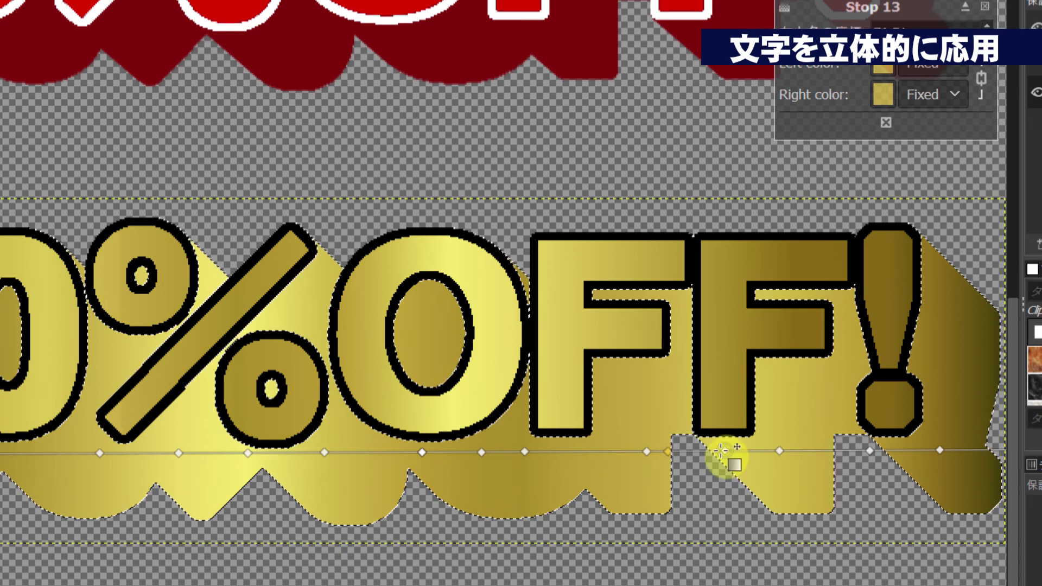
left_click_drag(724, 451, 667, 451)
left_click_drag(779, 451, 754, 449)
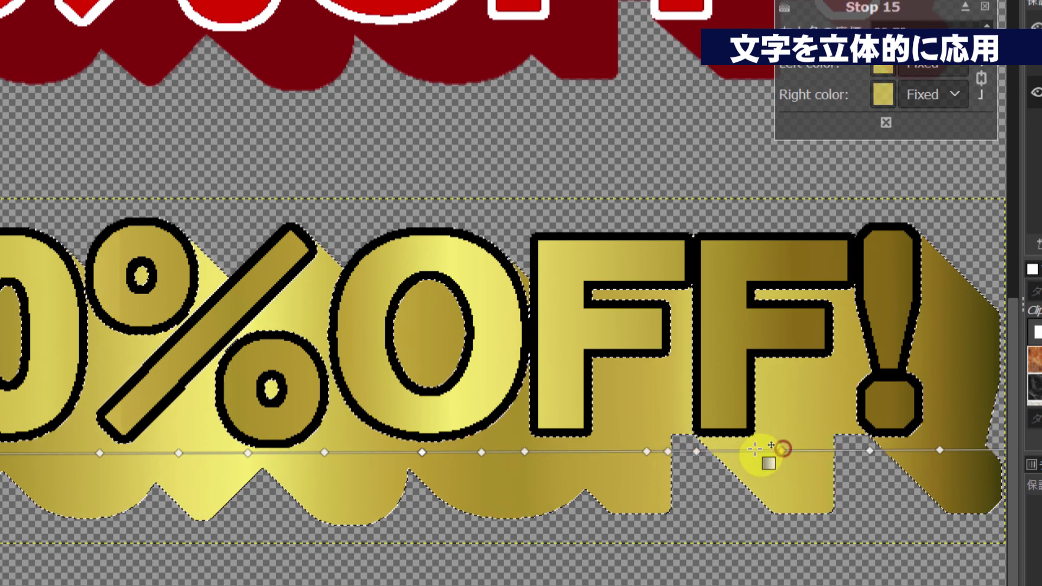
left_click_drag(870, 450, 814, 449)
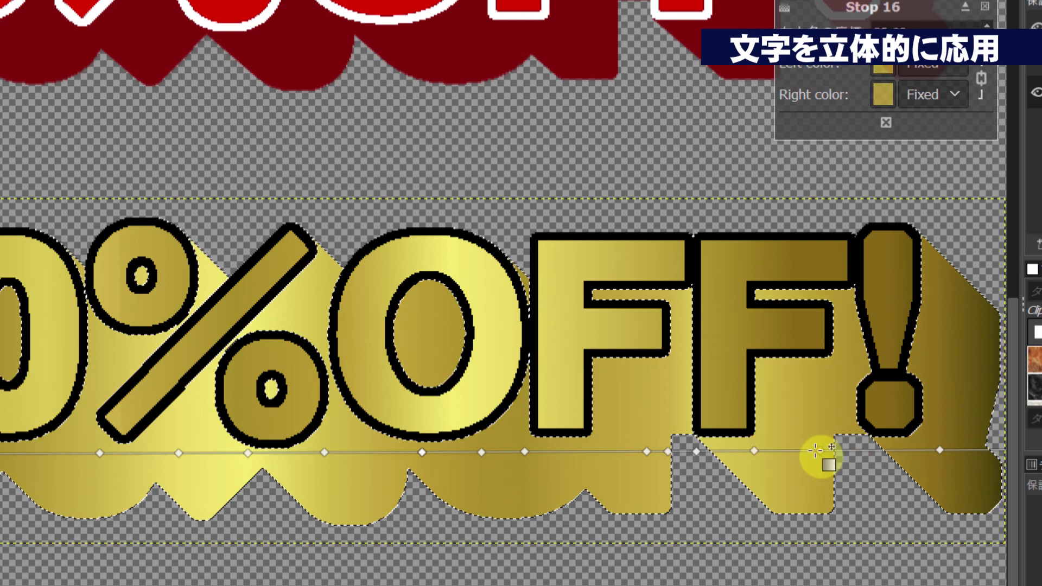
mouse_move(940, 450)
left_mouse_down()
mouse_move(920, 451)
mouse_move(956, 451)
left_mouse_up()
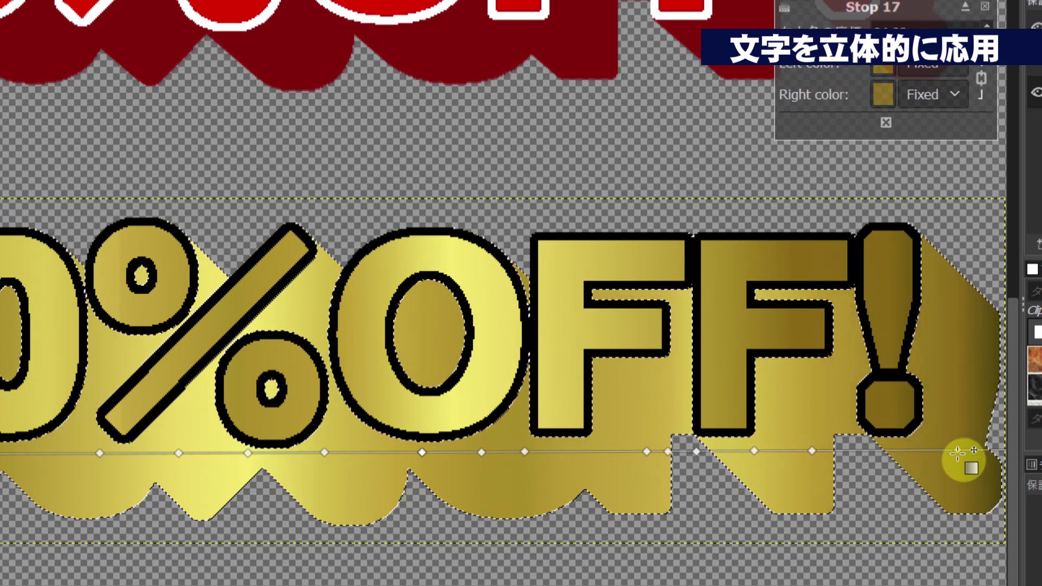
left_click(100, 581)
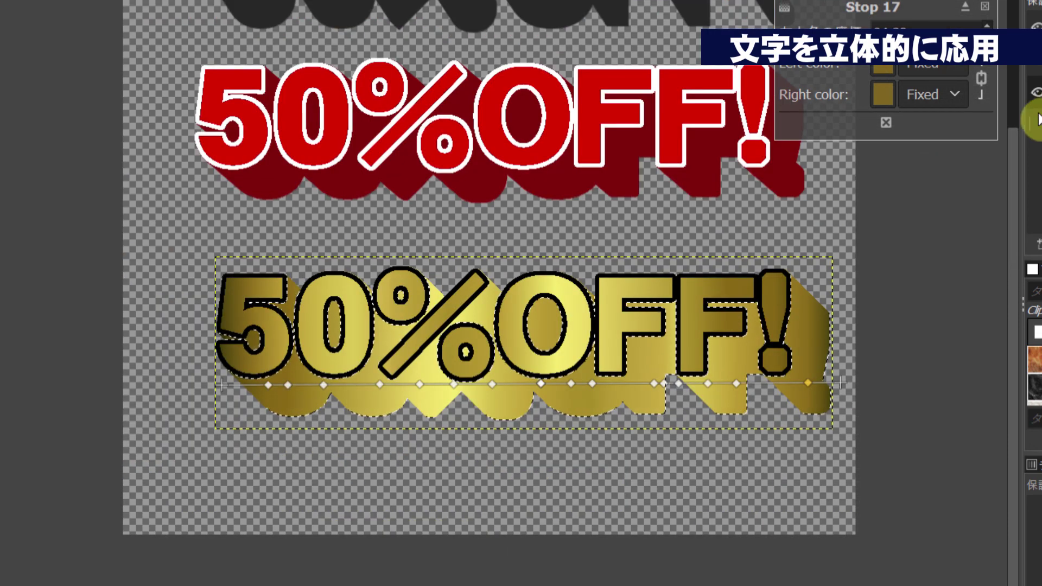
- Show the white 背景 layer, commit the gradient with the Move tool, and deselect via 選択 > 選択を解除
left_click(1037, 124)
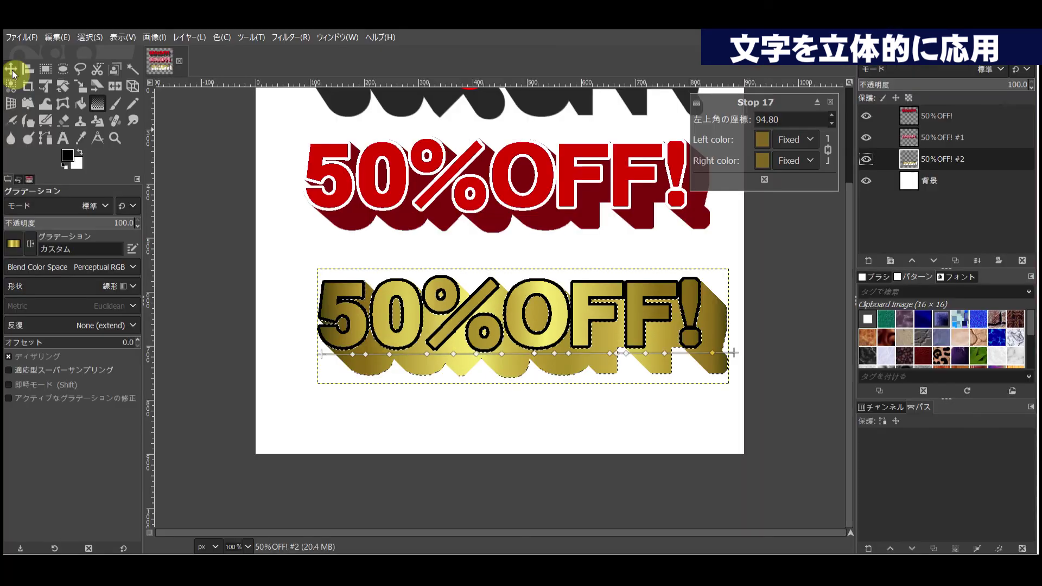
left_click(11, 69)
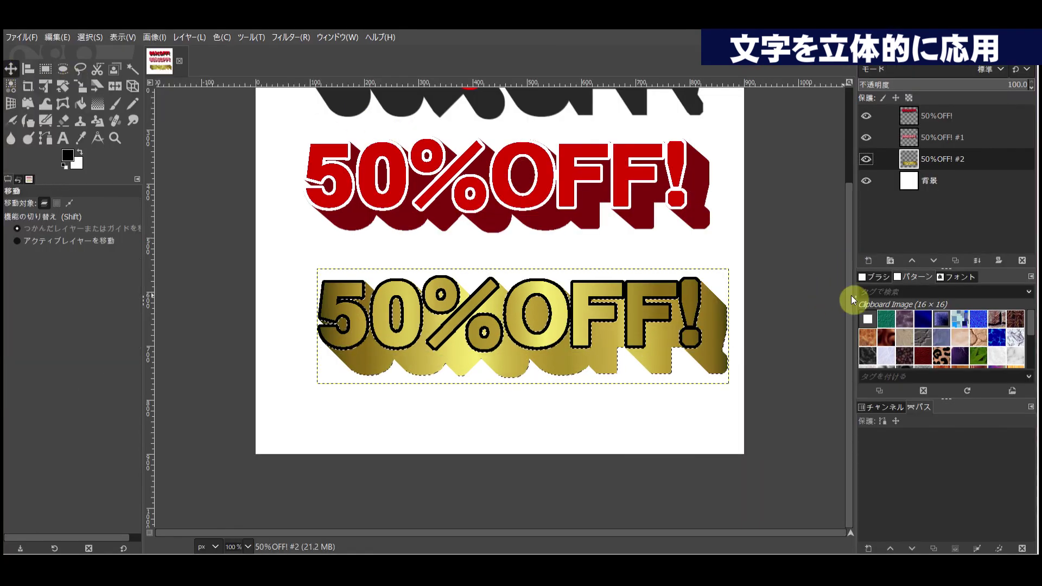
scroll(849, 295, "up", 3)
left_click(933, 181)
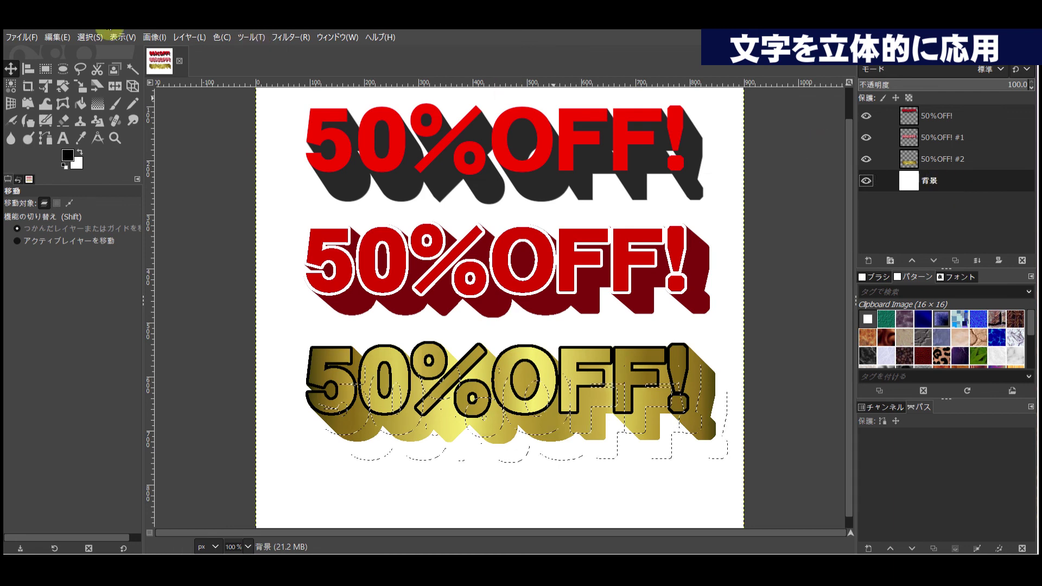
left_click(88, 37)
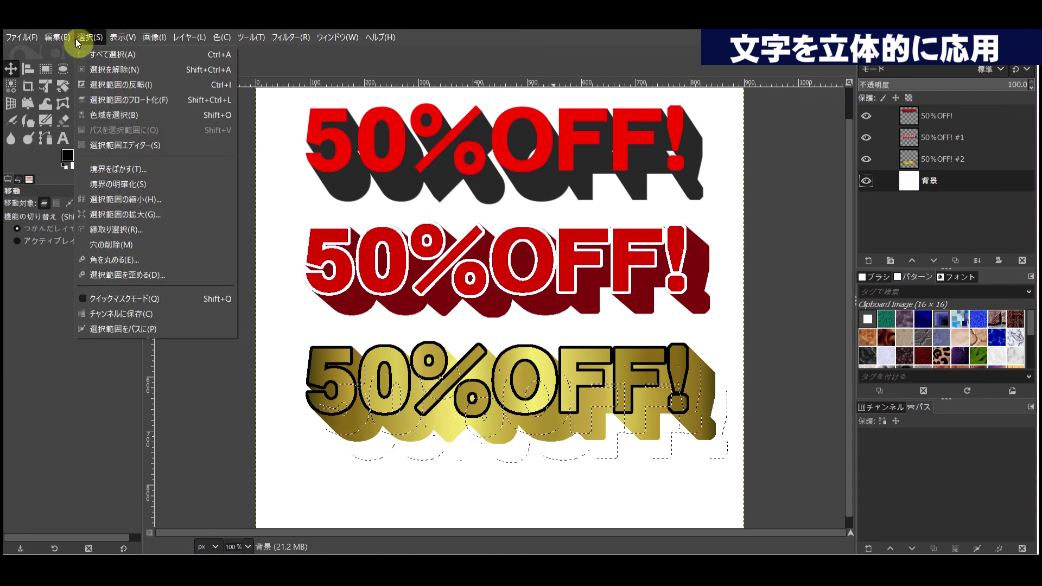
left_click(101, 73)
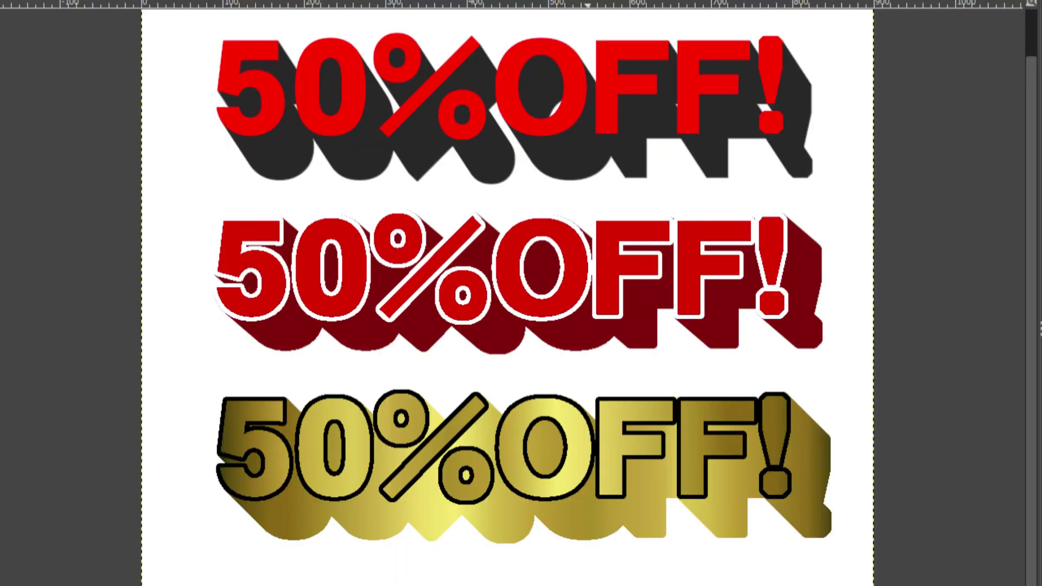